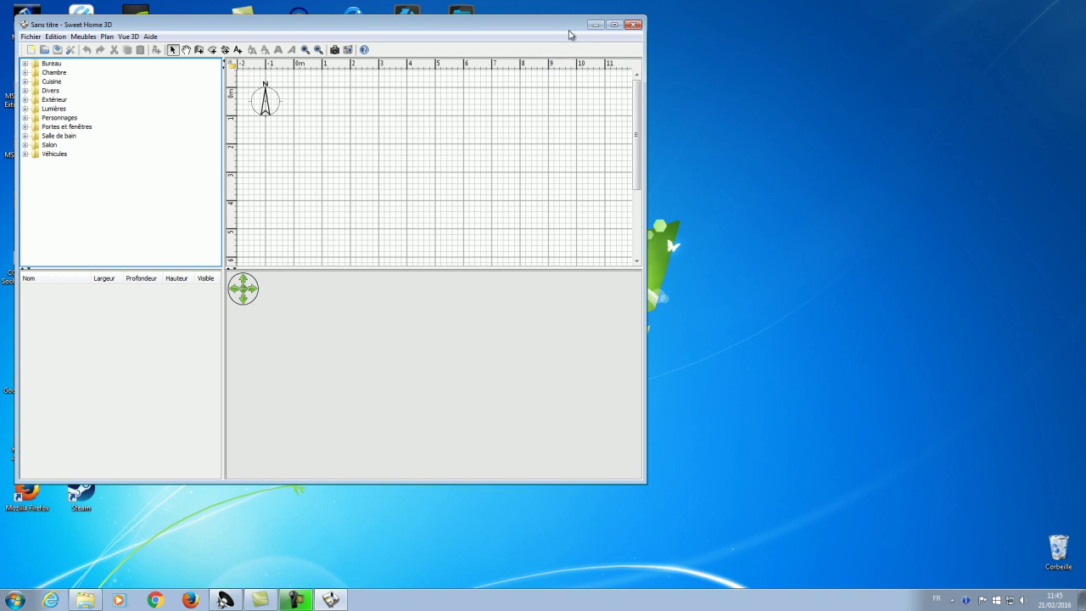
Step: Maximize the Sweet Home 3D window and narrow the furniture catalog pane to give the plan more width
left_click_drag(571, 27, 612, 22)
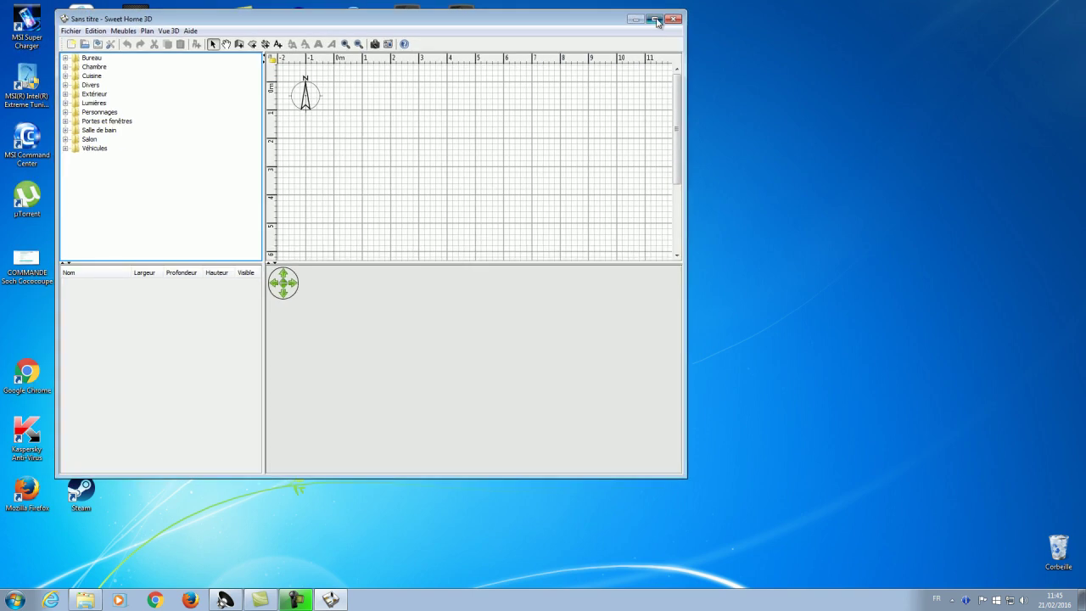
left_click(656, 18)
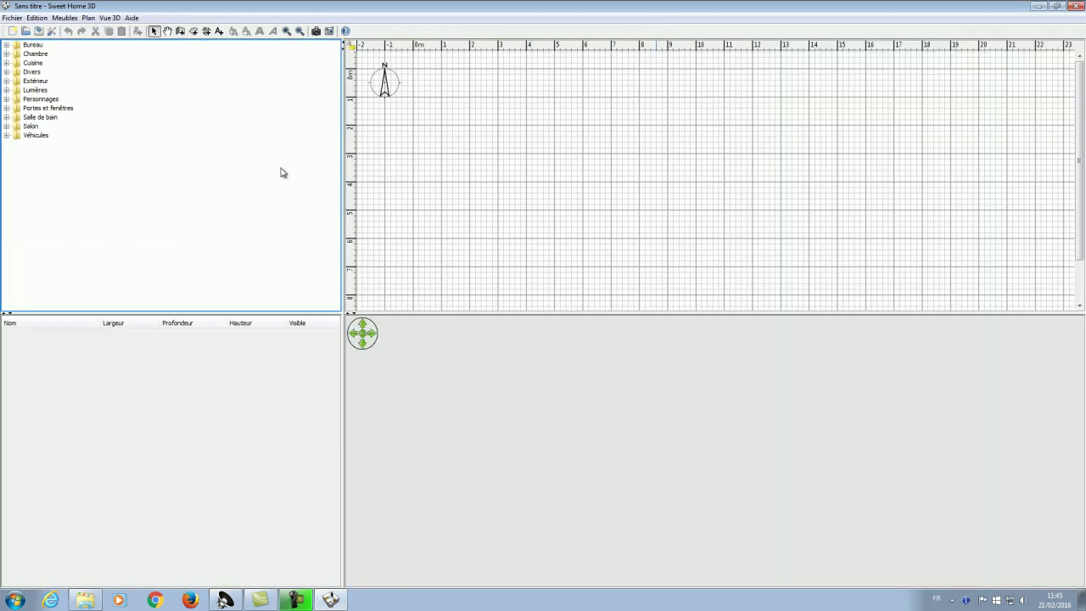
left_click_drag(341, 195, 90, 185)
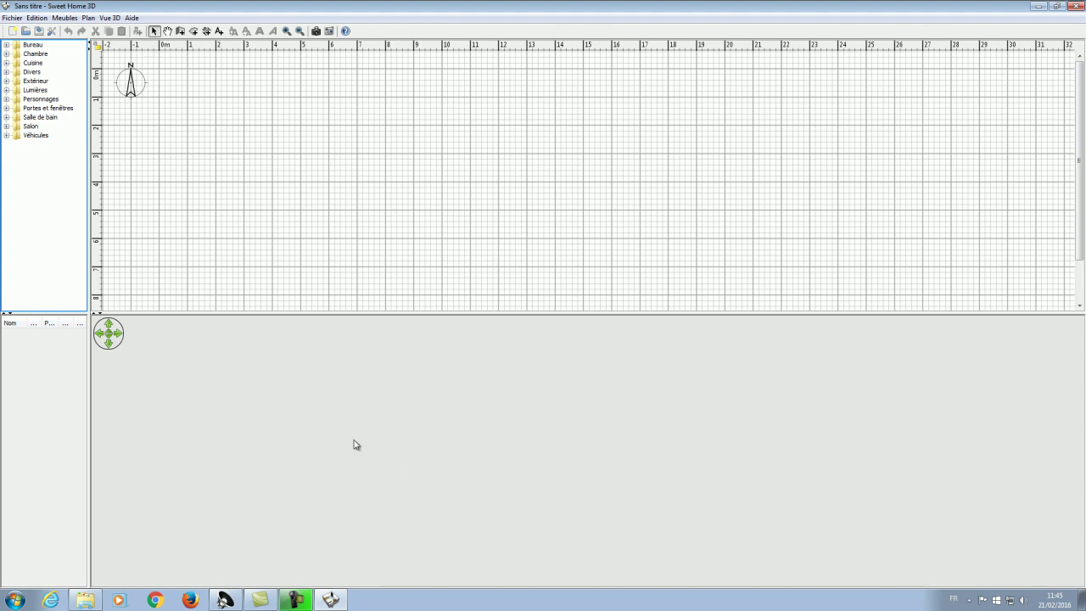
Step: Draw a closed rectangle of four walls, 1000 cm by 600 cm, starting at the plan's origin
left_click(181, 32)
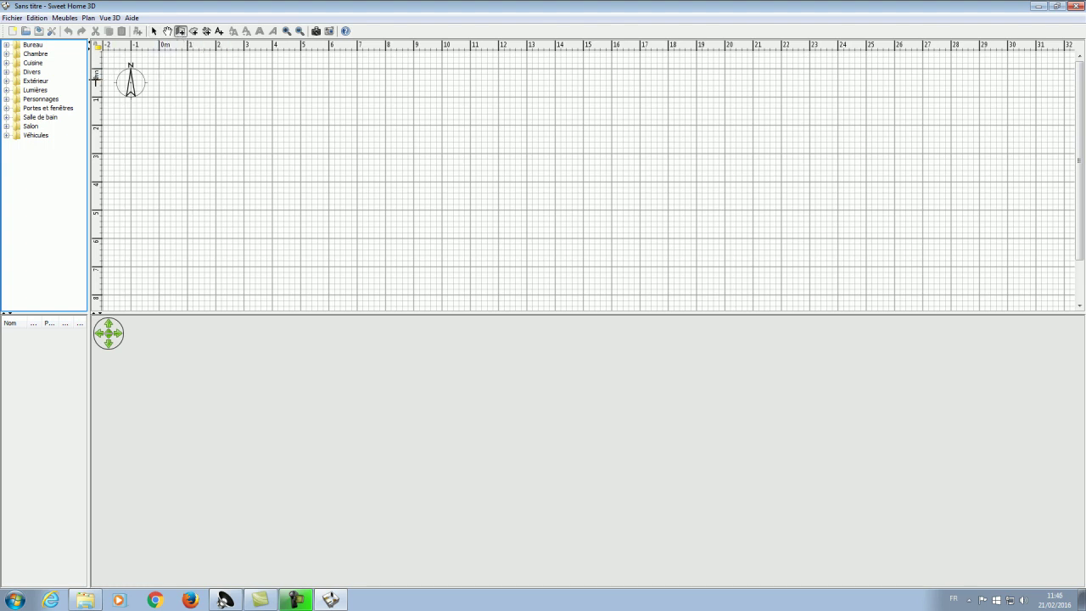
left_click(159, 67)
left_click(160, 67)
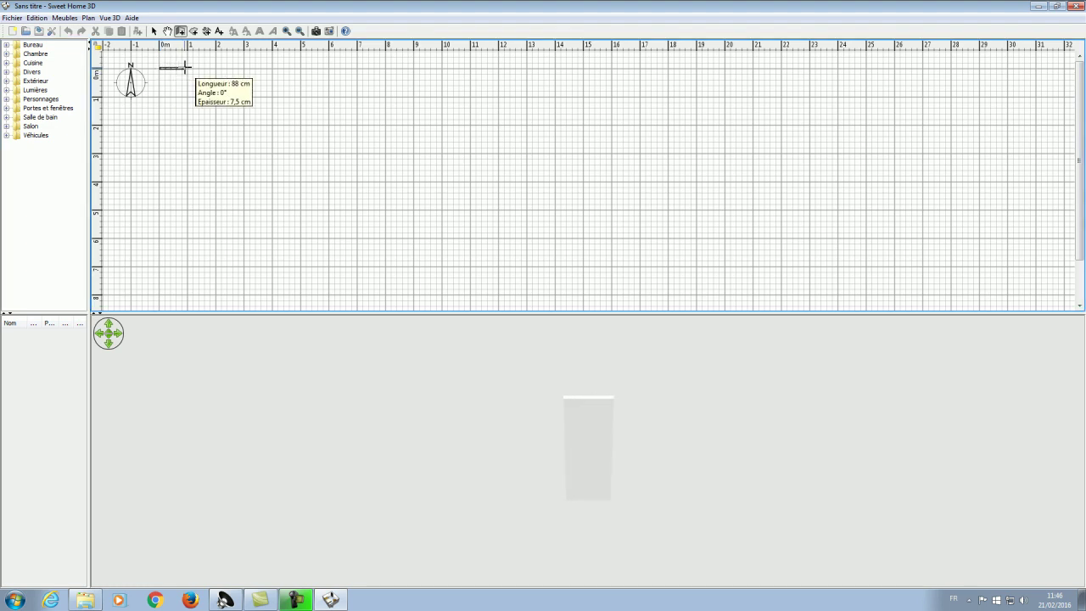
left_click(442, 66)
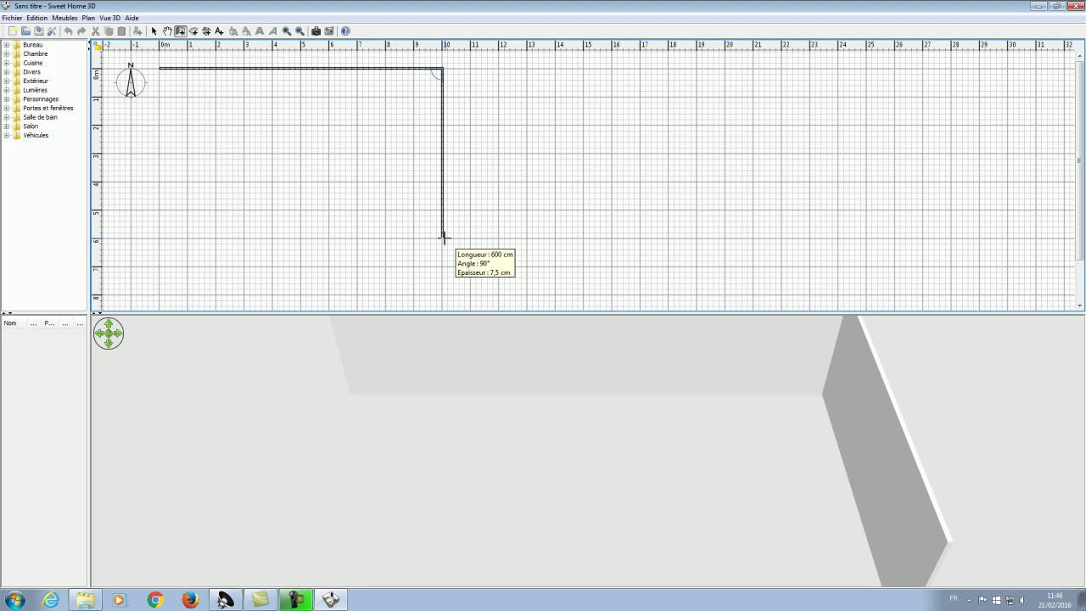
left_click(442, 238)
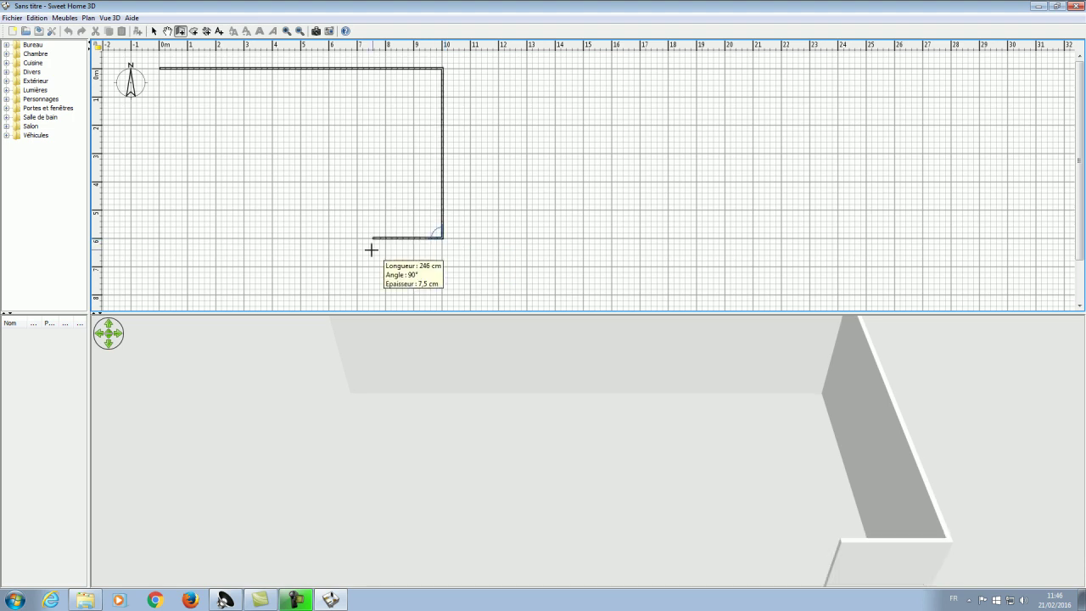
left_click(159, 239)
left_click(159, 68)
left_click(161, 68)
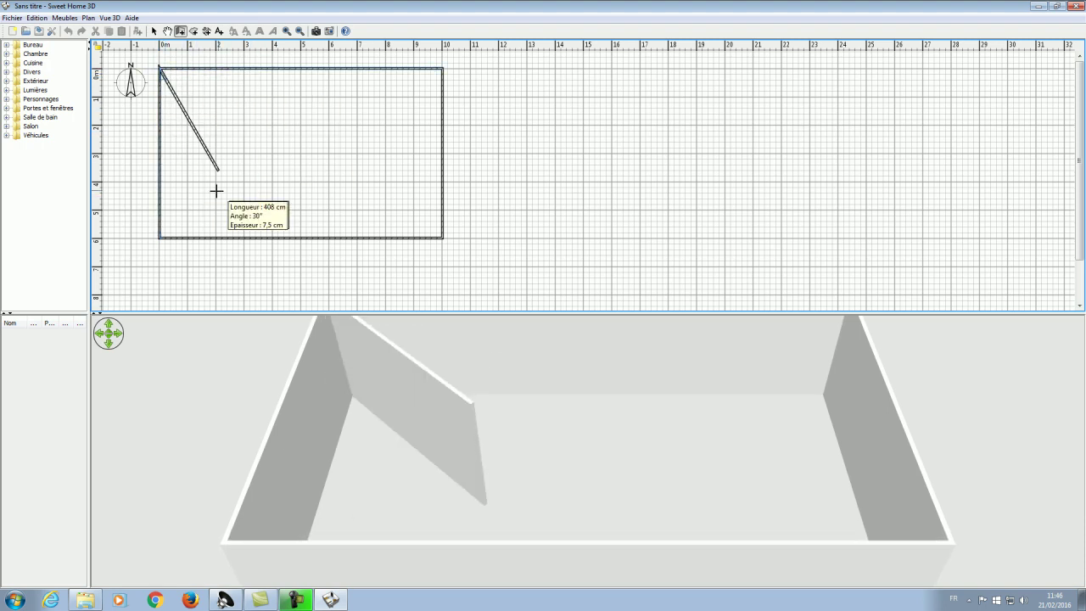
key("Escape")
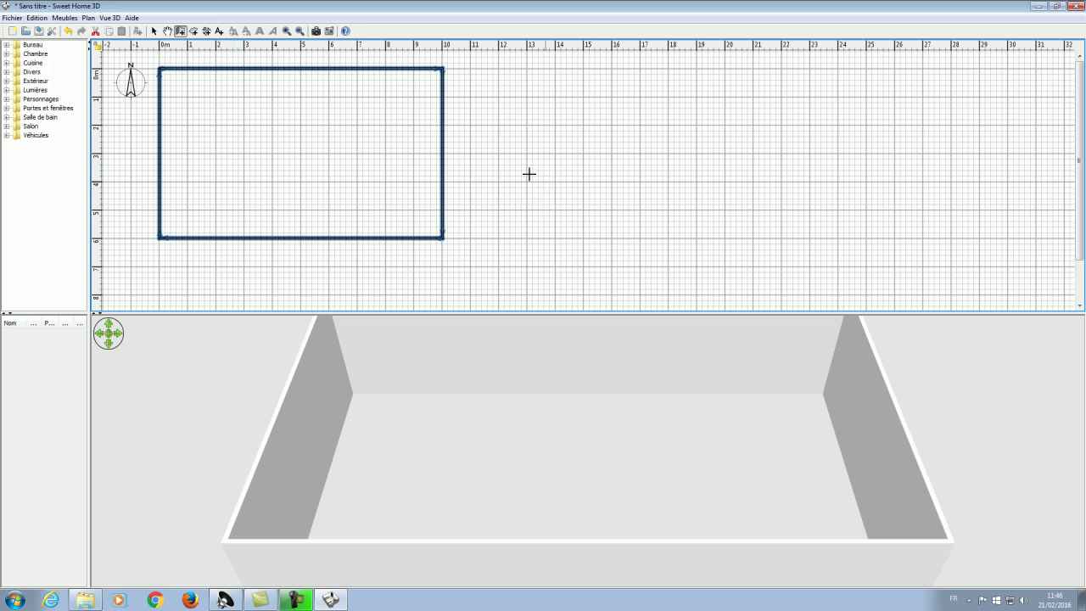
left_click(153, 32)
left_click(501, 156)
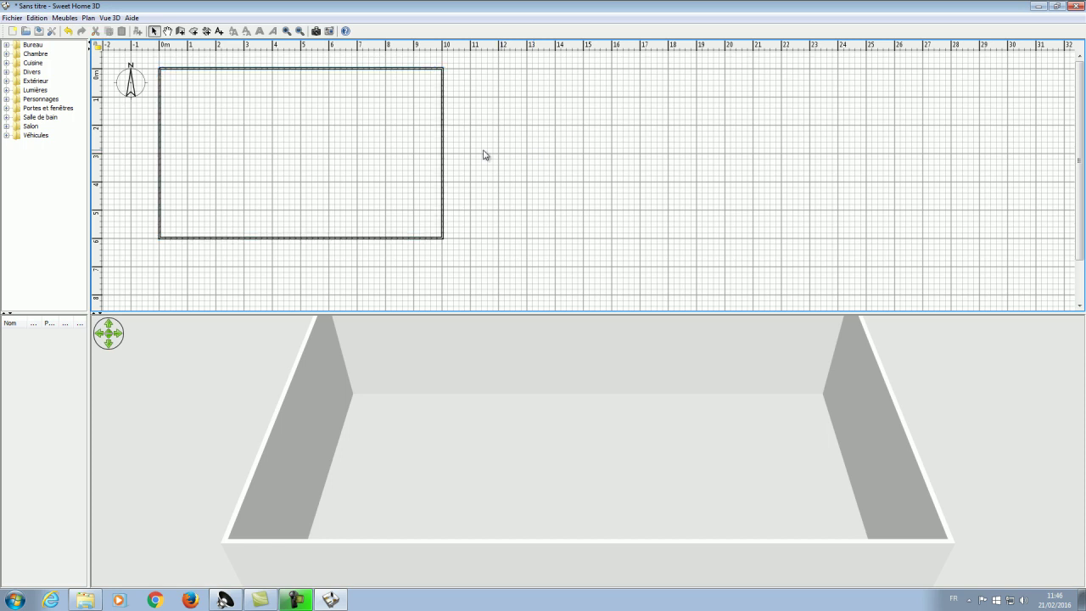
Step: Set the height of the north wall to 220 cm, leaving its side colours as they are
double_click(289, 73)
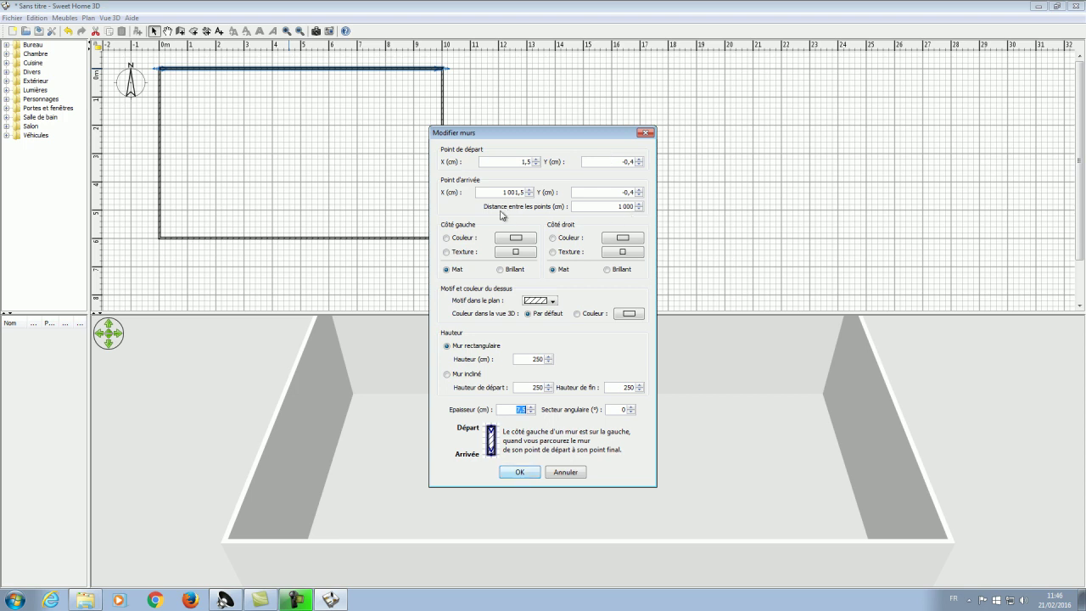
left_click(634, 206)
left_click(447, 240)
left_click(518, 238)
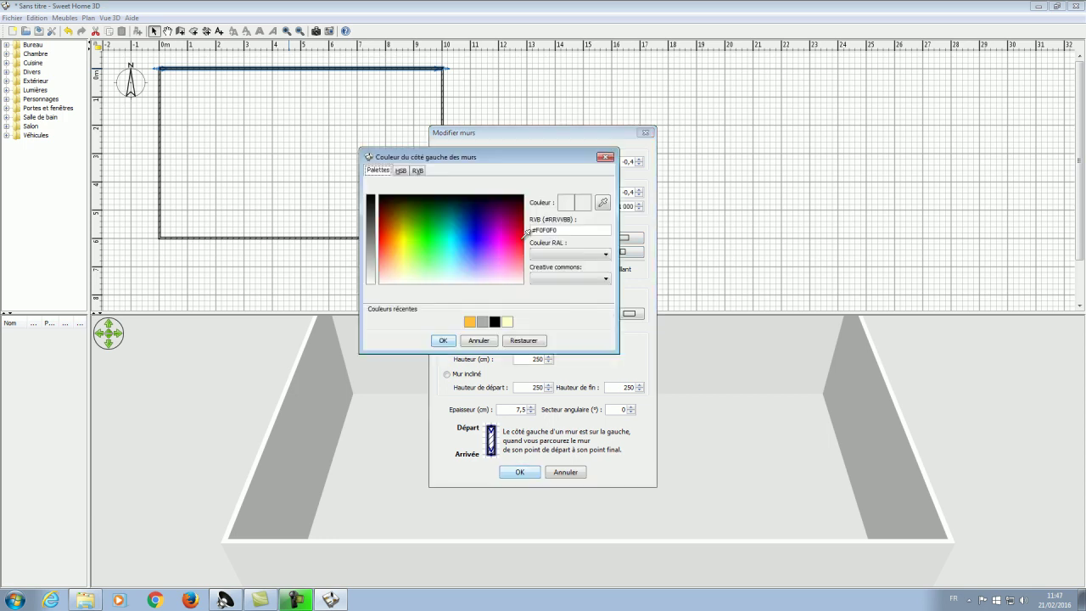
left_click(480, 342)
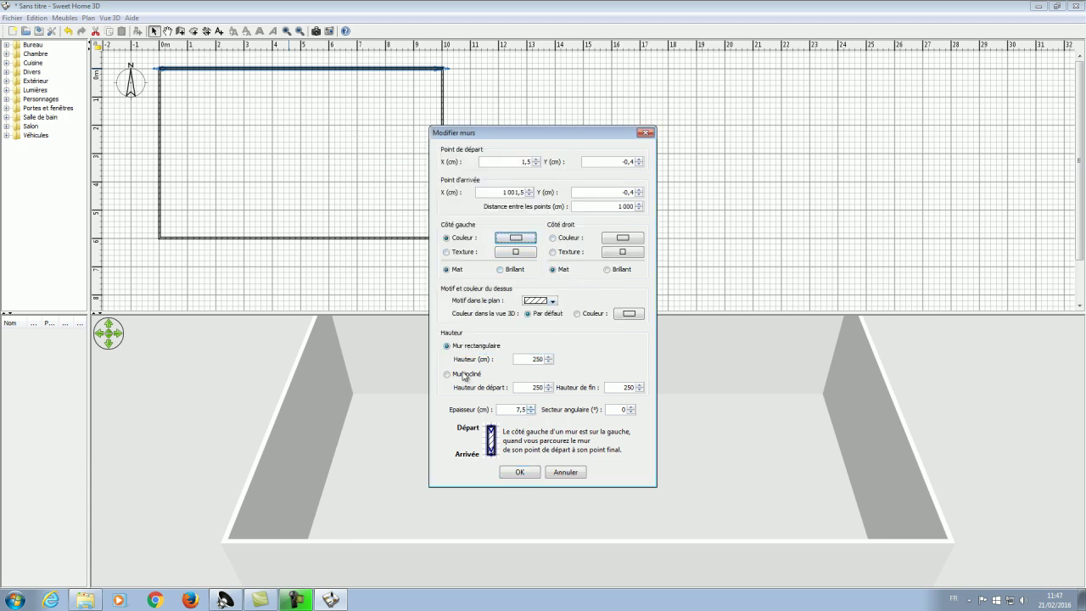
left_click(538, 359)
left_click(518, 473)
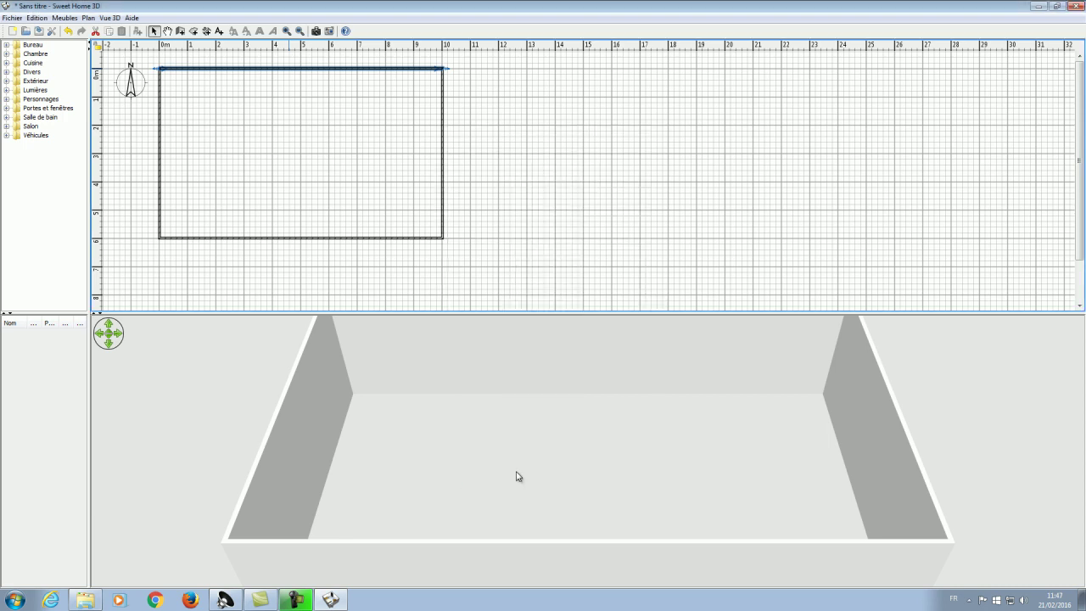
left_click_drag(749, 409, 850, 354)
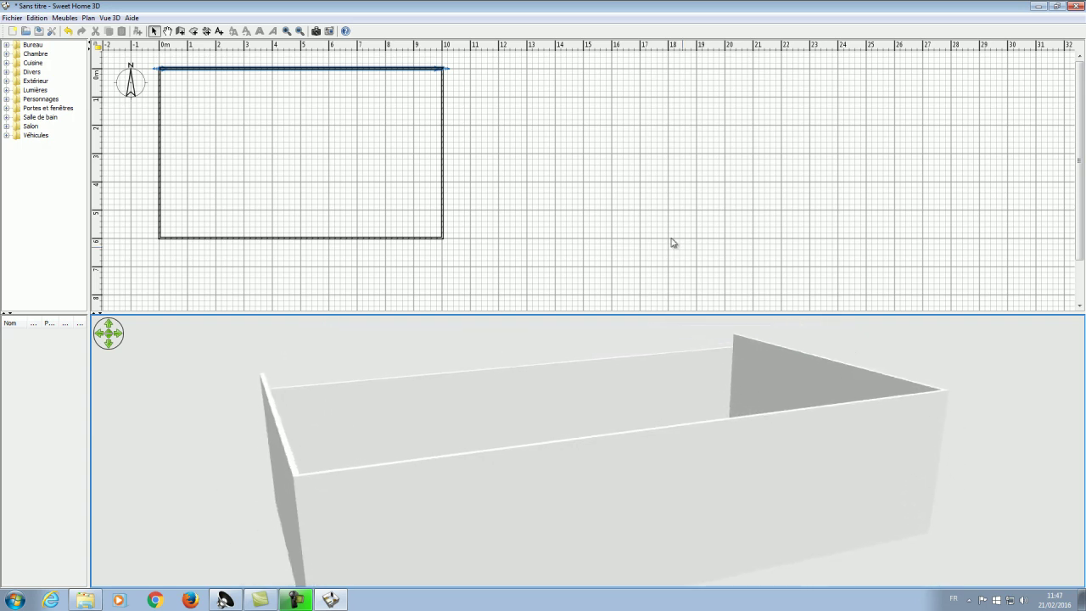
Step: Set the height of the east wall and the south wall to 220 cm
double_click(442, 167)
left_click(533, 359)
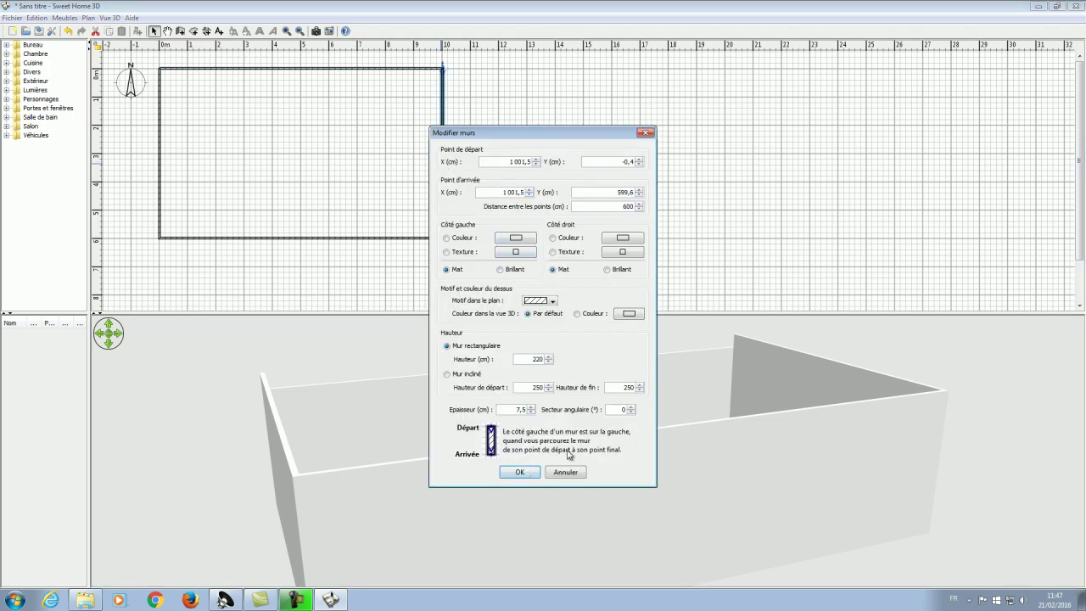
left_click(519, 471)
double_click(302, 238)
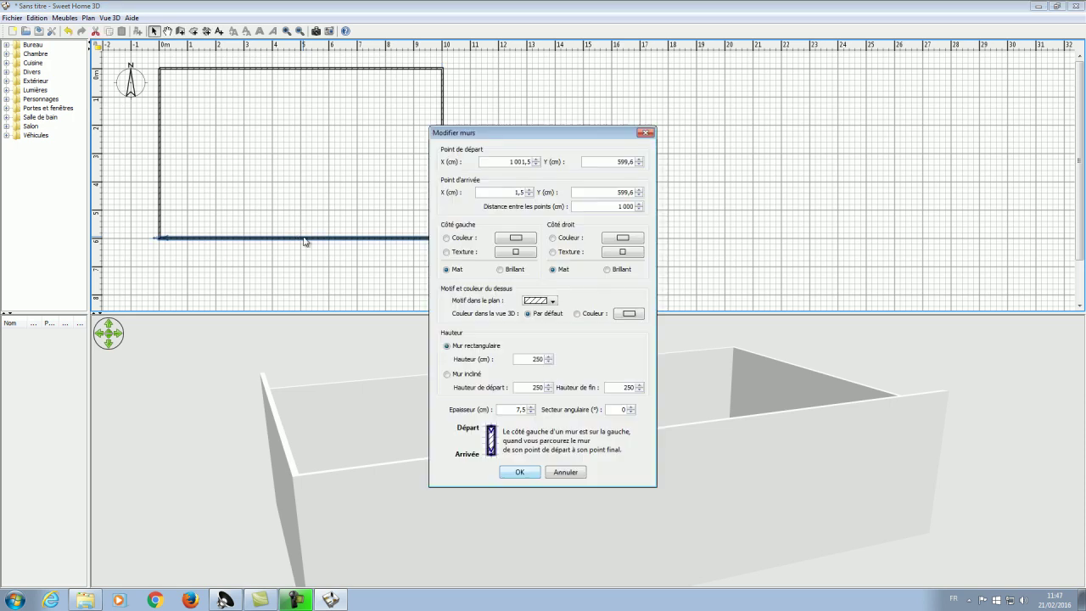
left_click(535, 359)
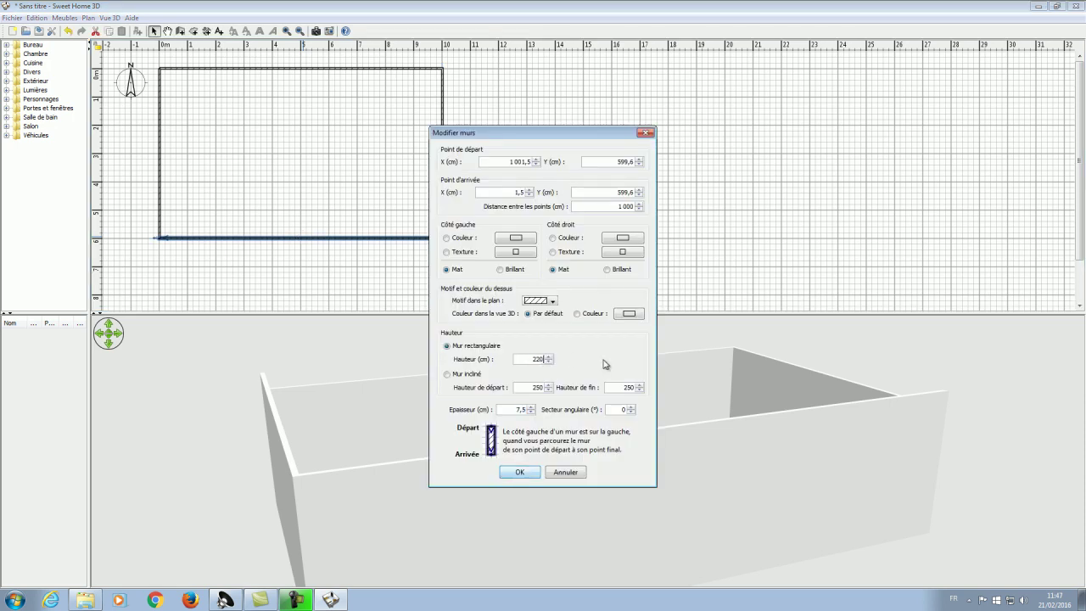
key("Return")
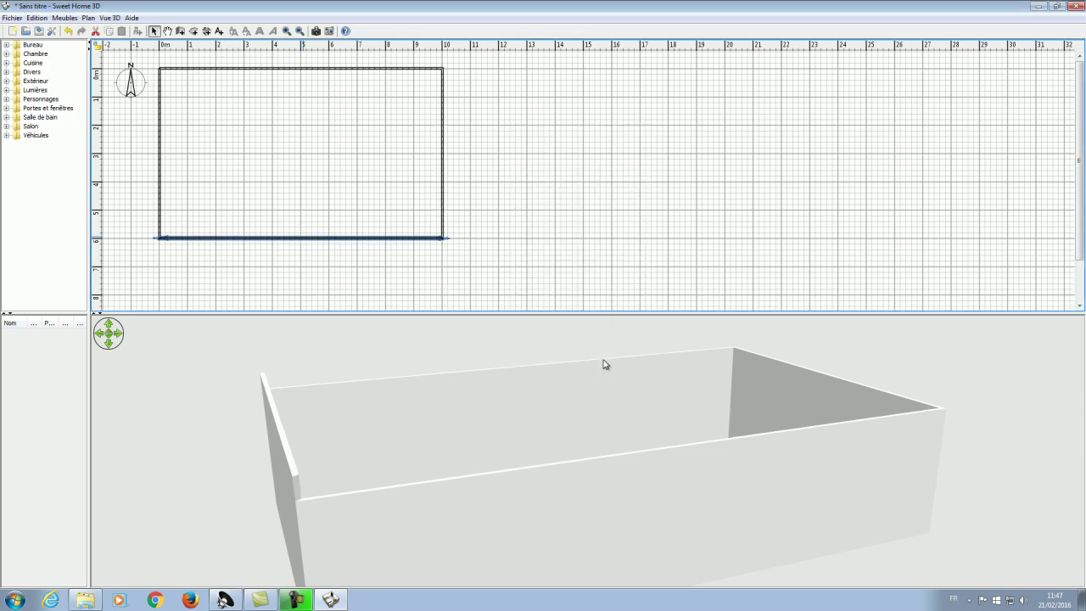
Step: Set the height of the west wall to 220 cm
double_click(159, 173)
left_click_drag(530, 358, 588, 362)
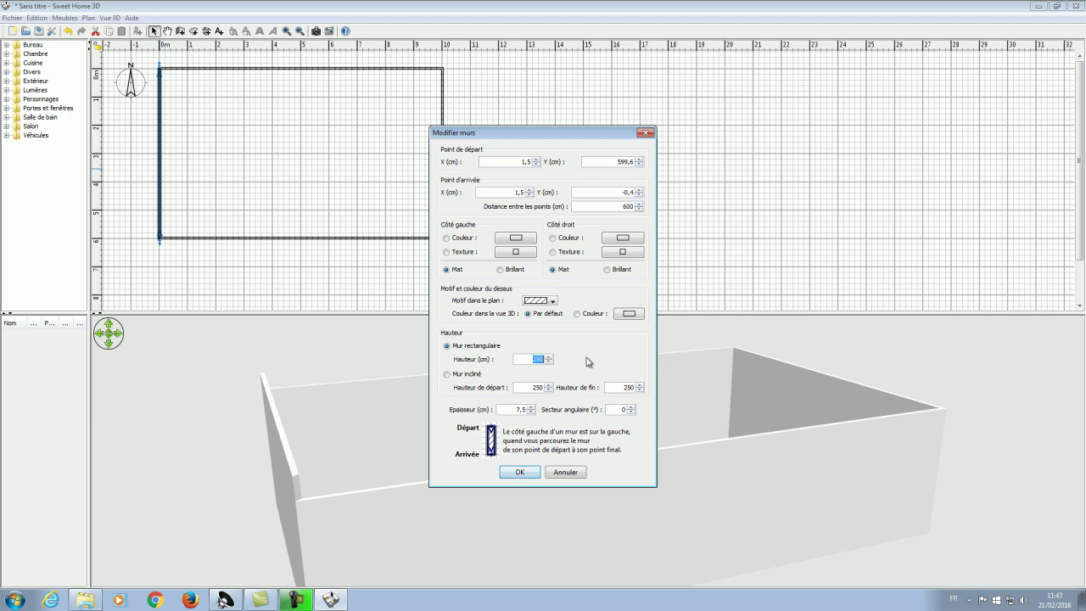
type("220")
left_click(532, 472)
left_click(553, 210)
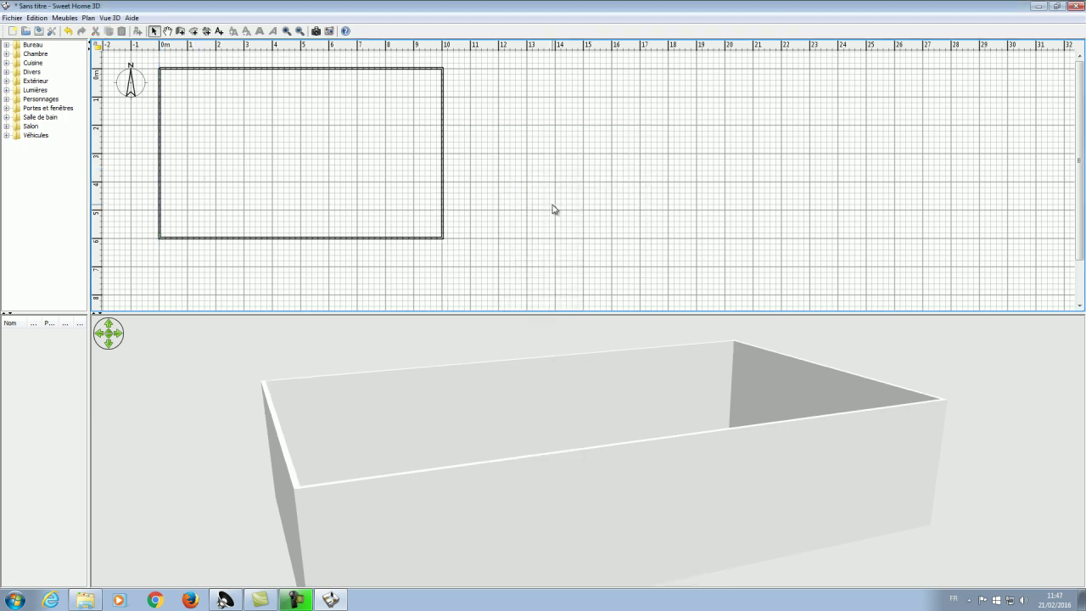
left_click_drag(676, 375, 588, 409)
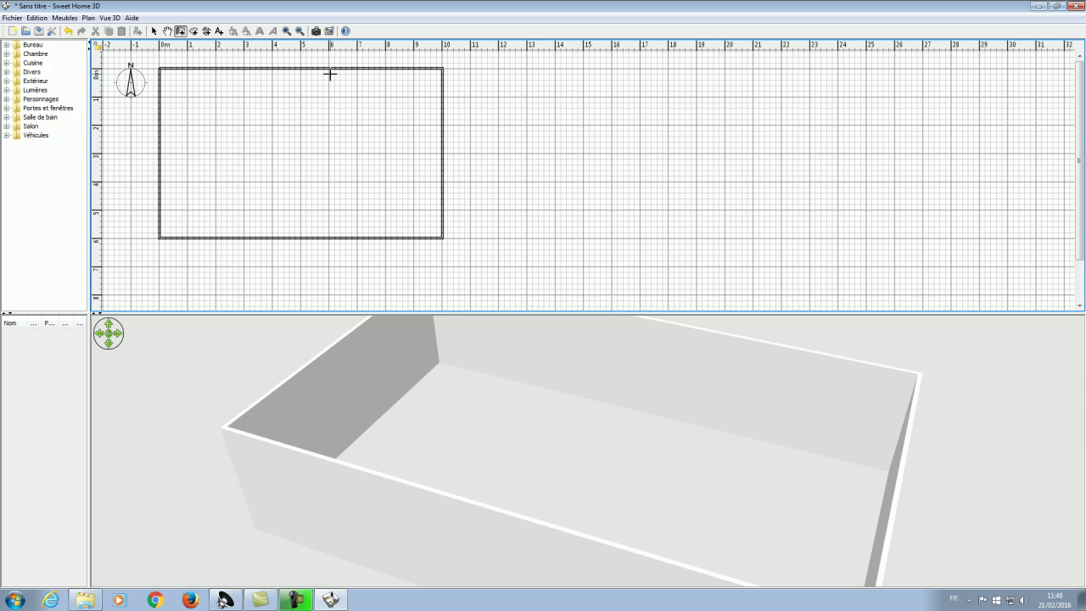
Step: Set the thickness of the north wall and the east wall to 20 cm
left_click(154, 31)
double_click(310, 70)
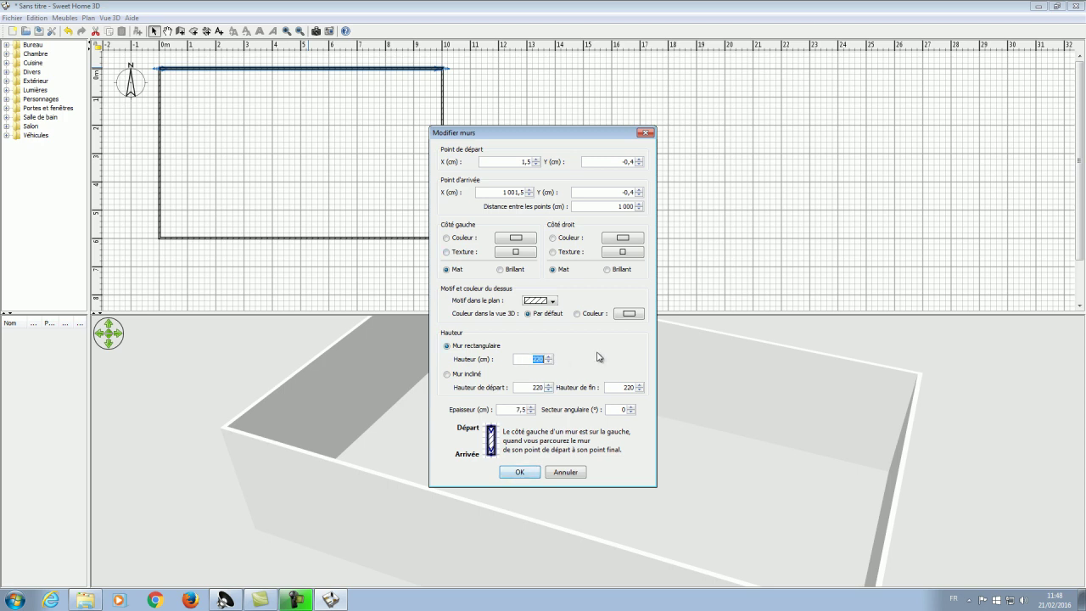
key("shift+Tab")
left_click(507, 410)
left_click(521, 473)
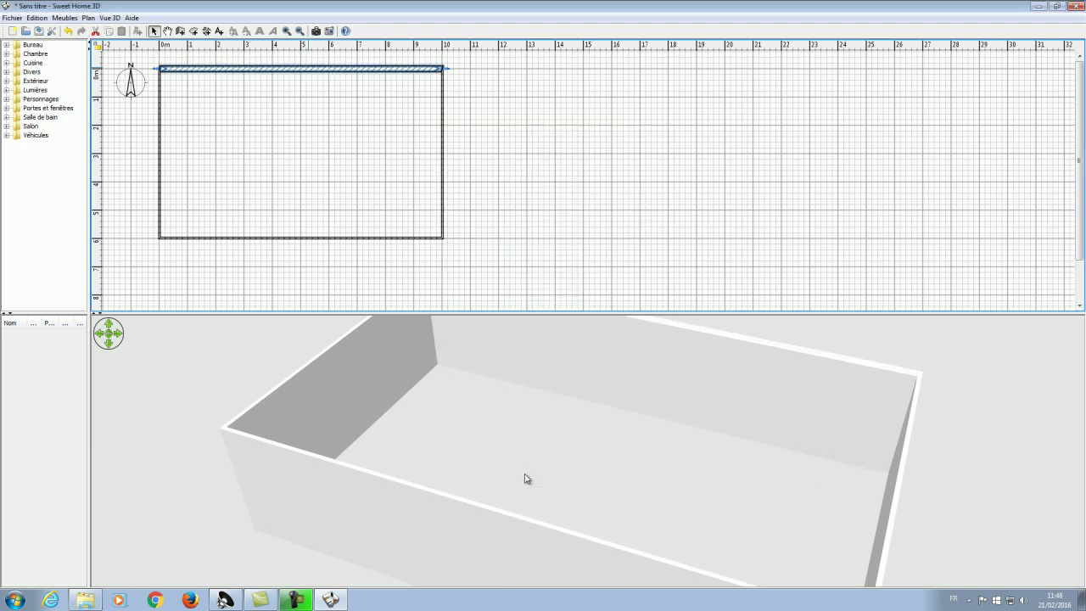
left_click(441, 166)
double_click(441, 166)
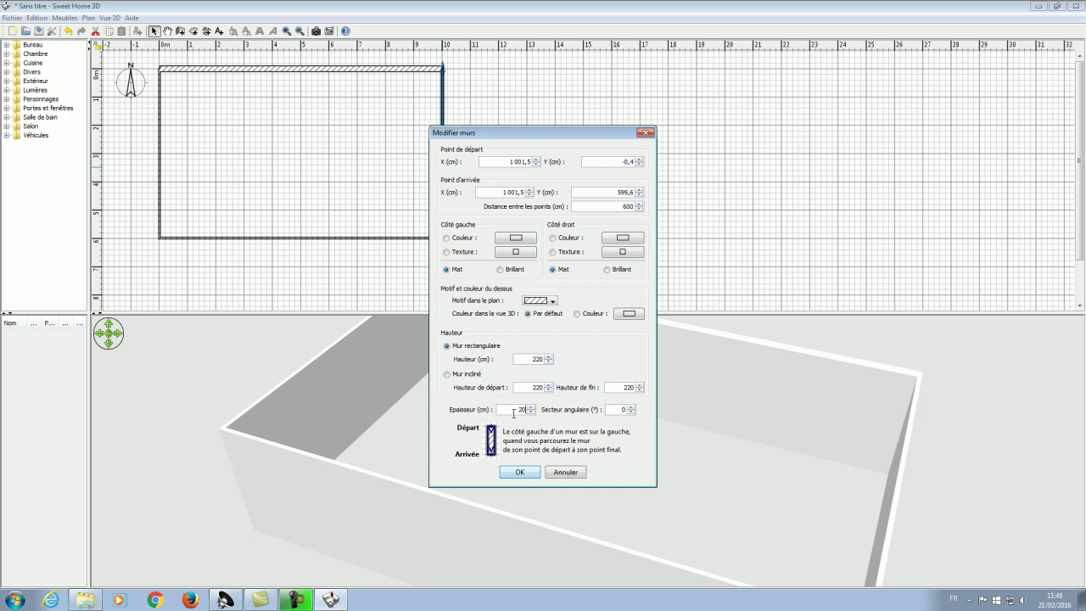
left_click(526, 473)
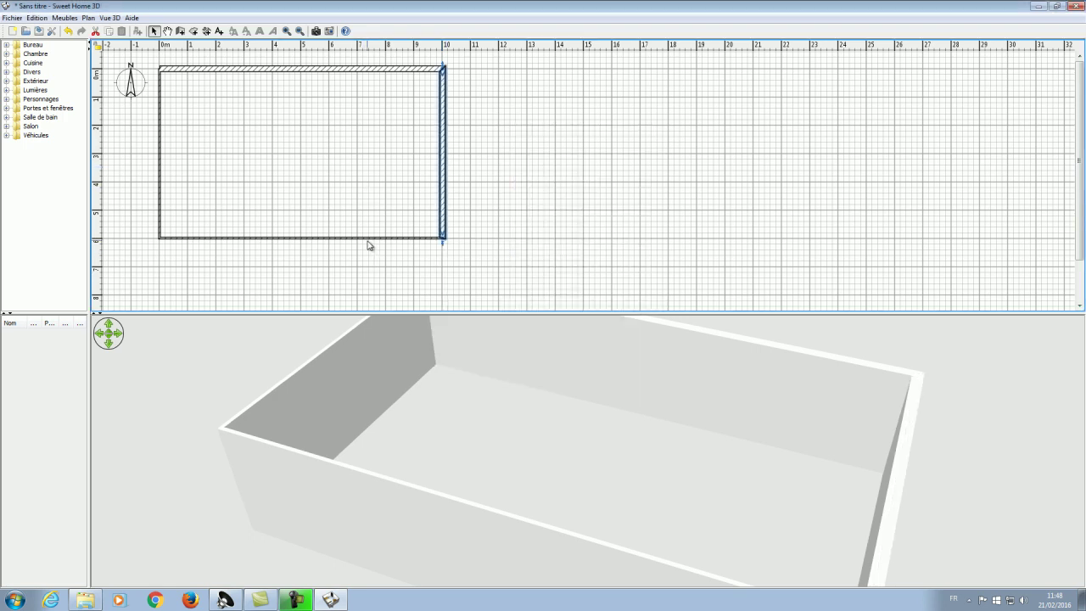
Step: Set the thickness of the south wall to 20 cm
double_click(368, 240)
double_click(507, 405)
type("2")
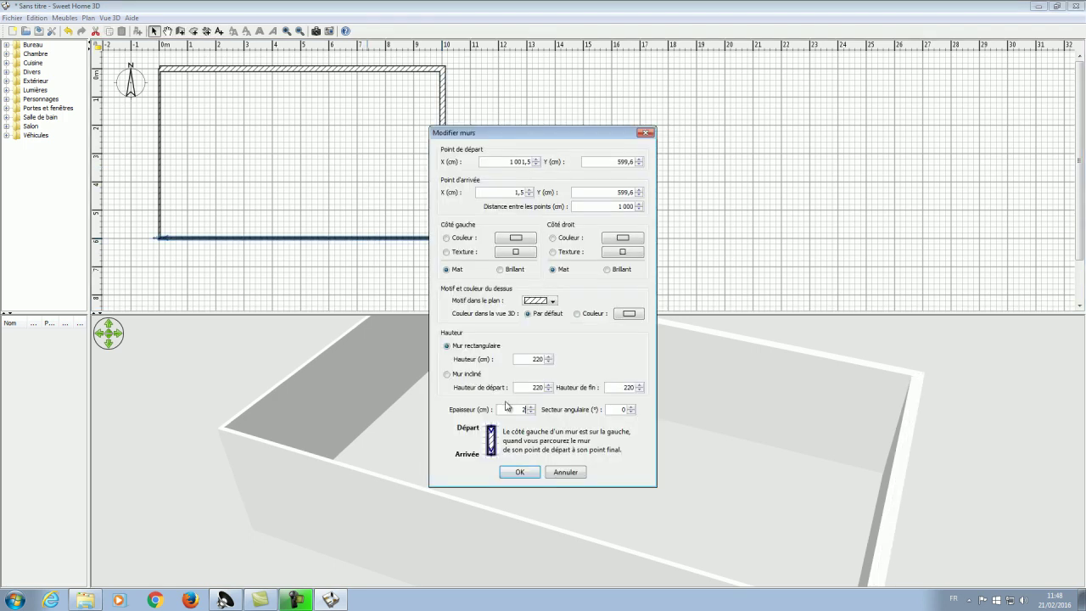
type("0")
key("Return")
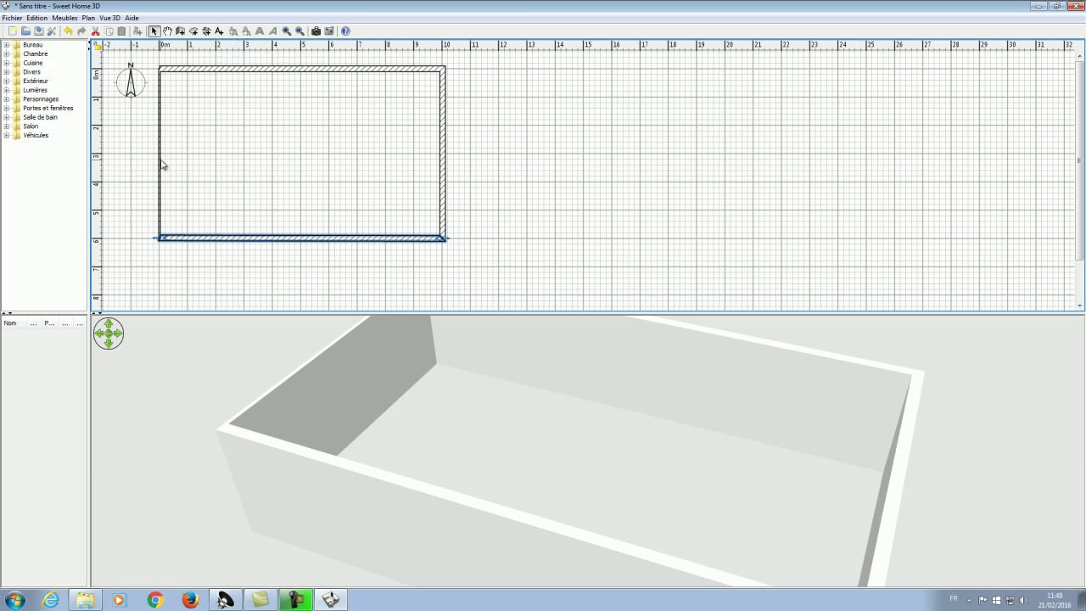
Step: Set the west wall's thickness to 20 cm and realign its end with the north wall at the northwest corner
double_click(161, 165)
key("Return")
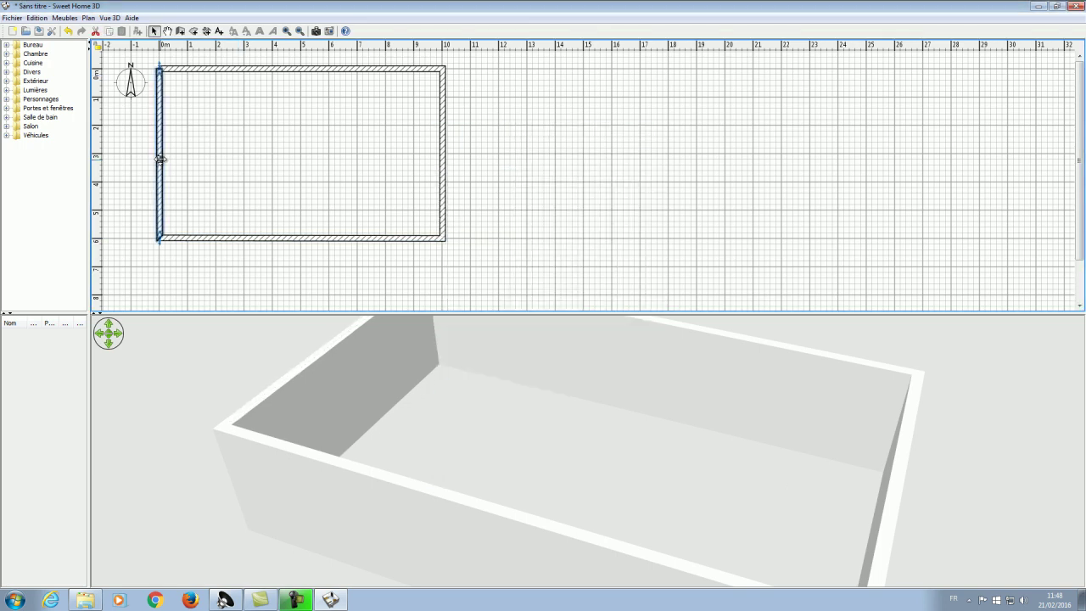
left_click(170, 279)
left_click(160, 78)
left_click_drag(160, 71, 159, 68)
left_click(179, 97)
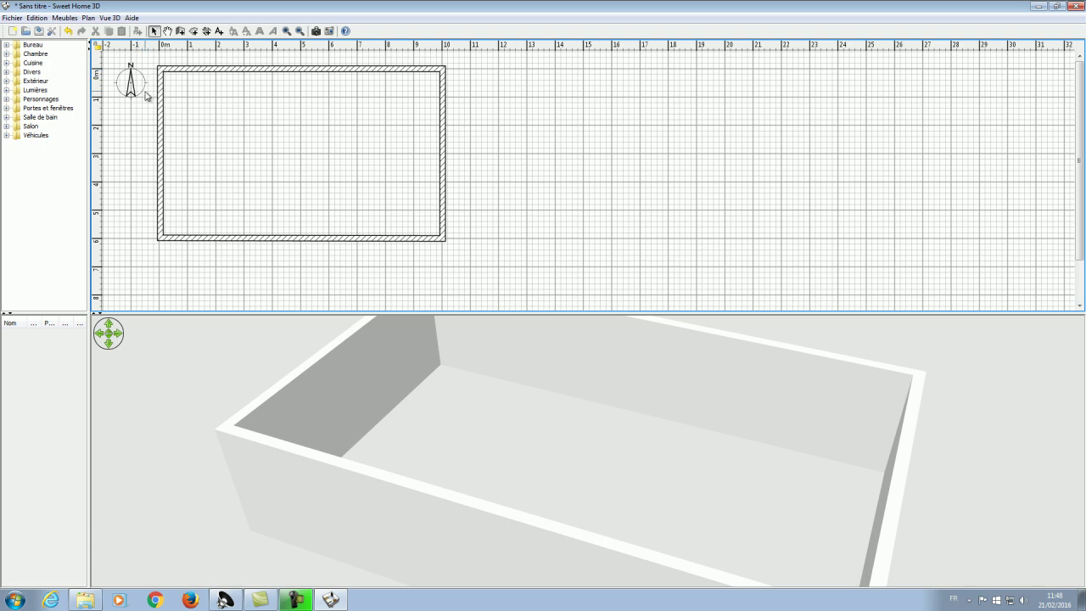
Step: Create a rectangular room over the western half of the house, about 486 cm by 580 cm, along the inner wall faces
left_click(195, 32)
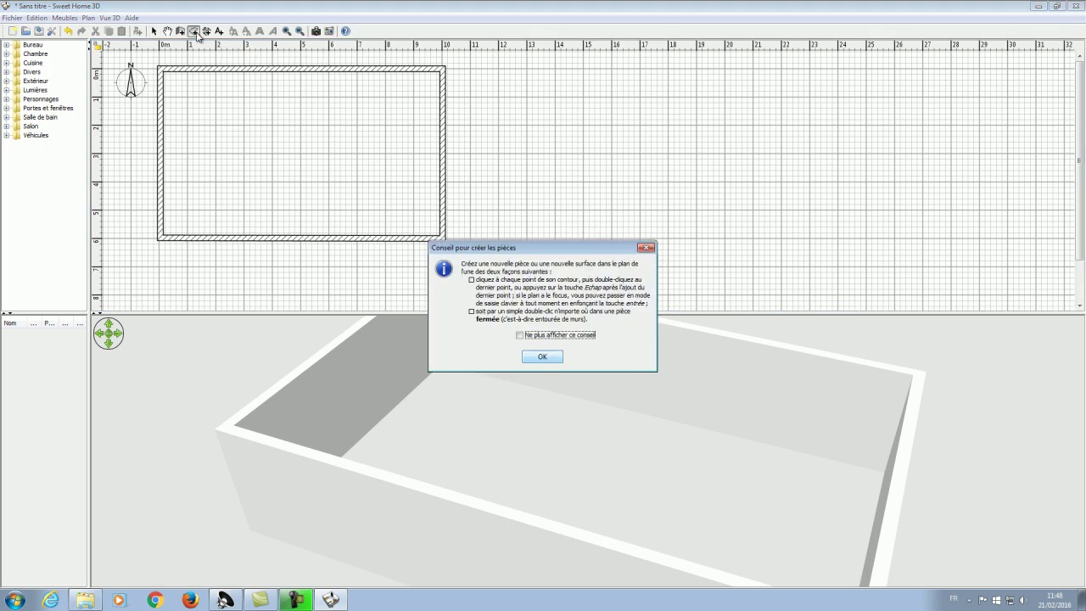
left_click(531, 356)
left_click(162, 70)
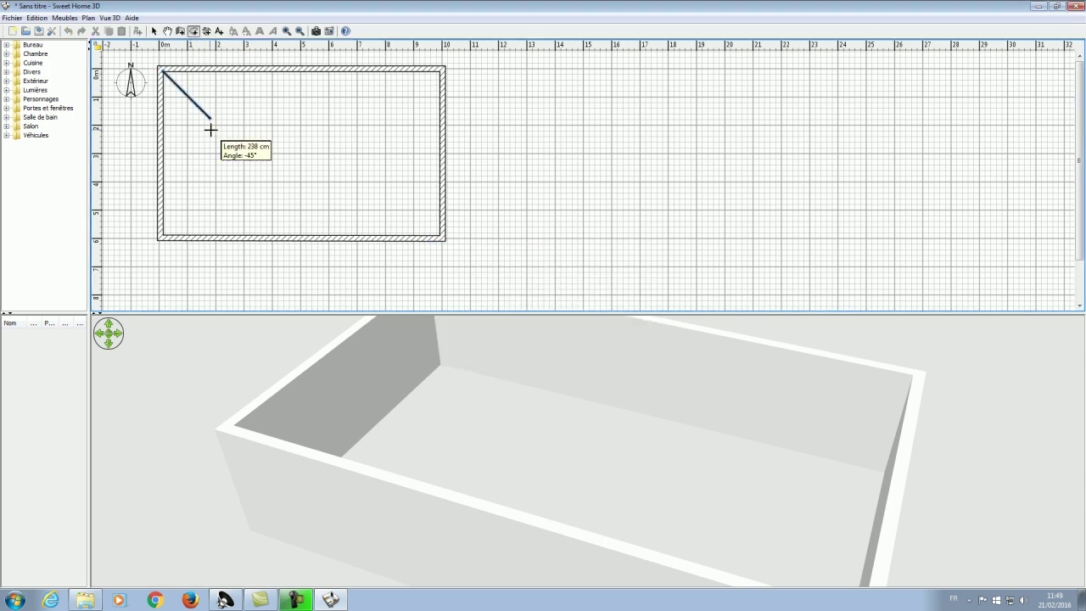
left_click(300, 72)
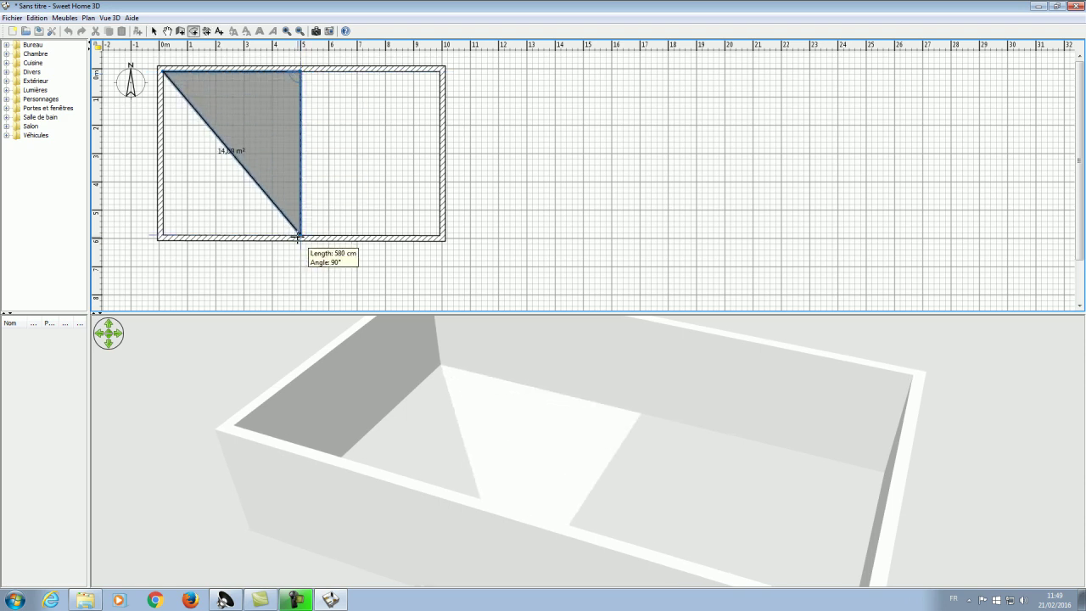
left_click(299, 235)
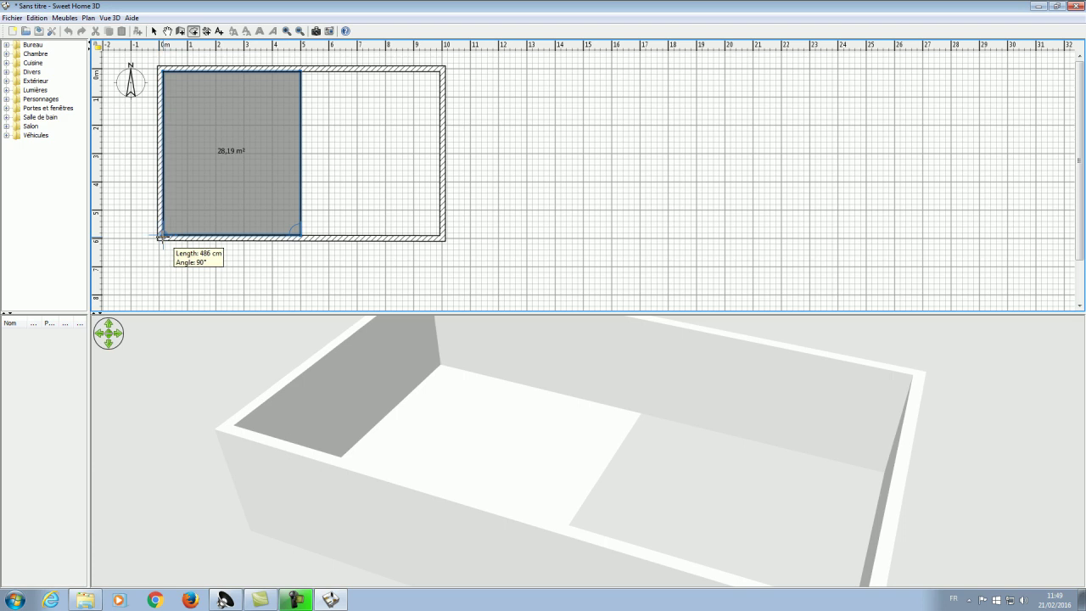
left_click(161, 236)
left_click(163, 73)
key("Escape")
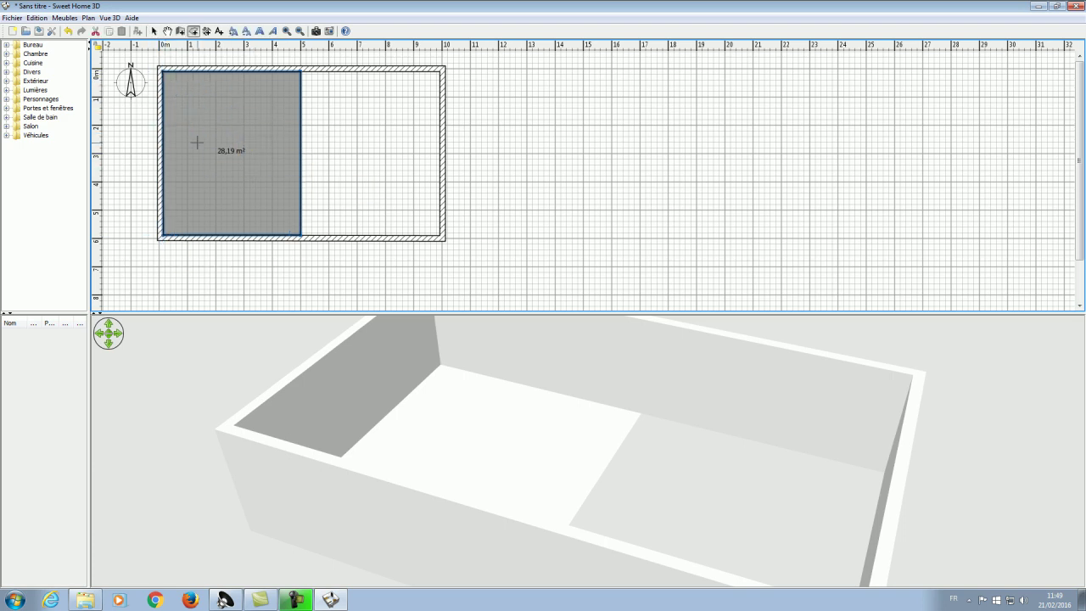
Step: Name the western room SALON and give its floor the "Mur - Carreaux bleus" texture
left_click(153, 31)
double_click(269, 135)
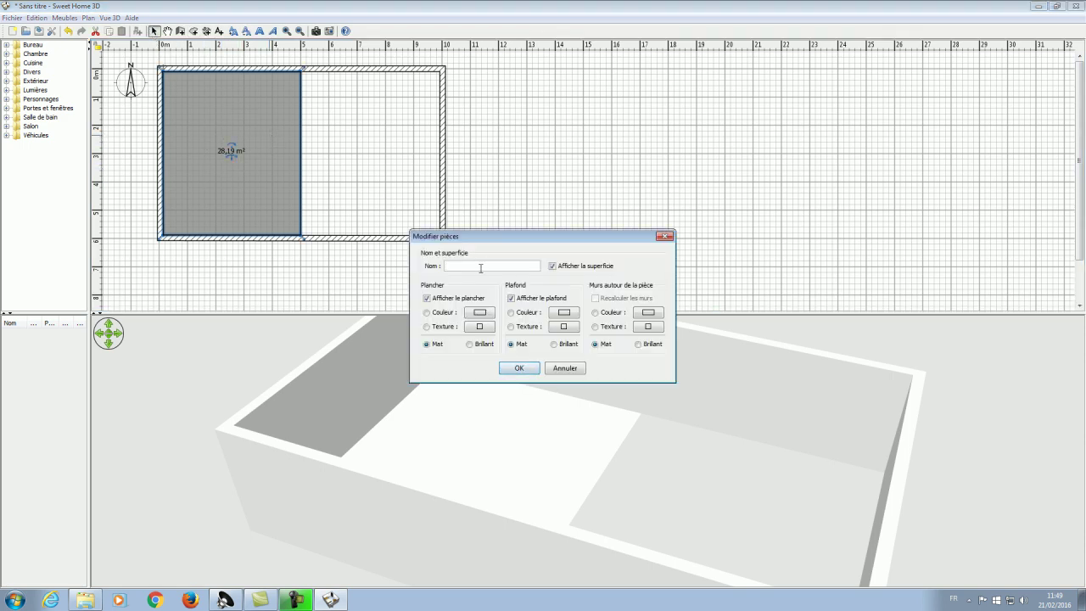
type("SALO")
left_click(448, 328)
left_click(480, 327)
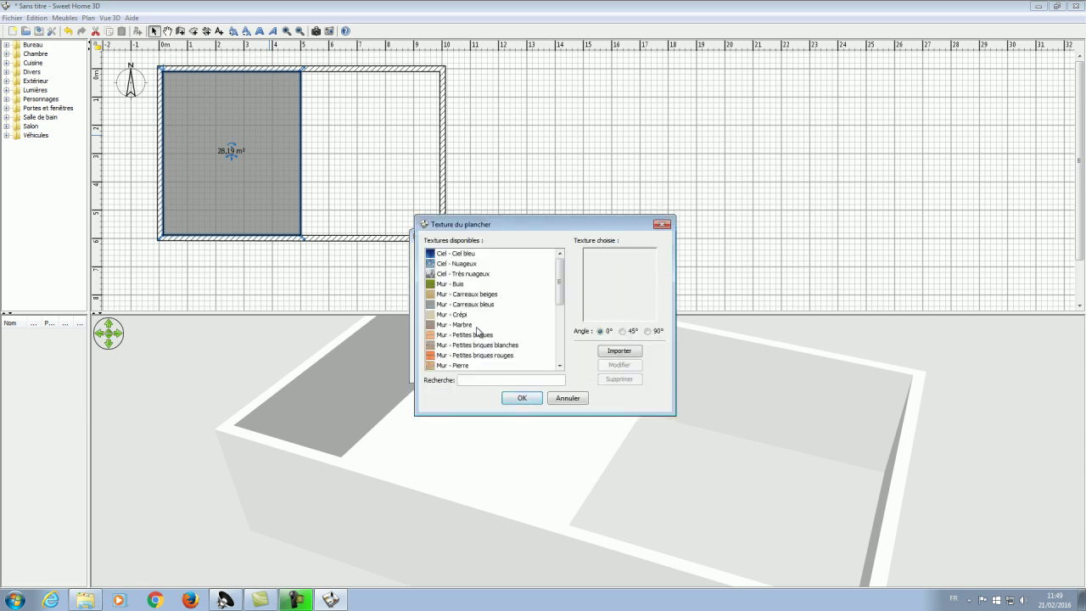
scroll(457, 305, "down", 3)
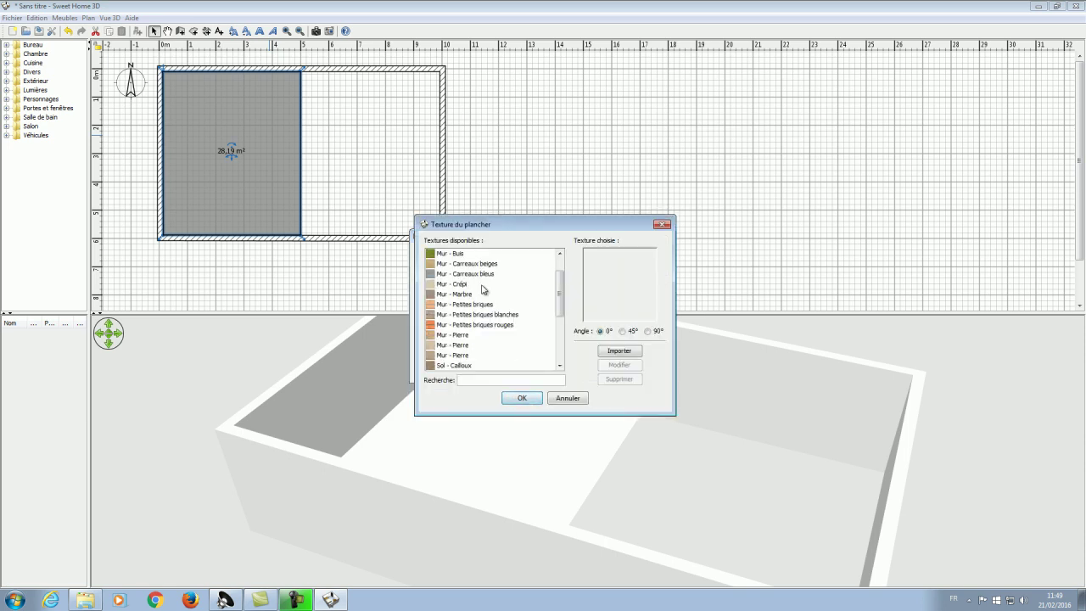
left_click(473, 274)
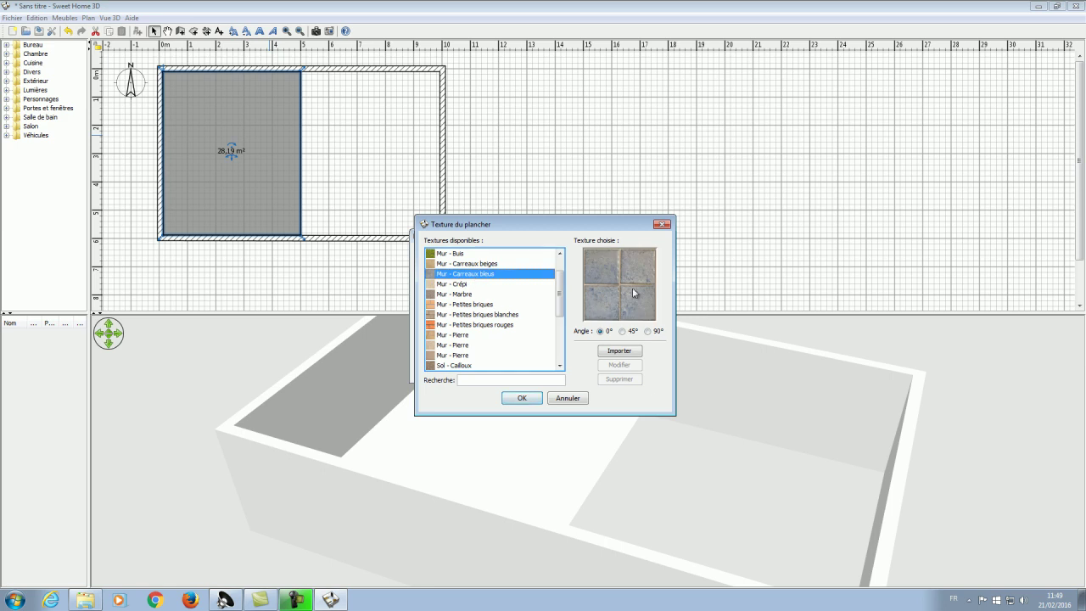
left_click(521, 398)
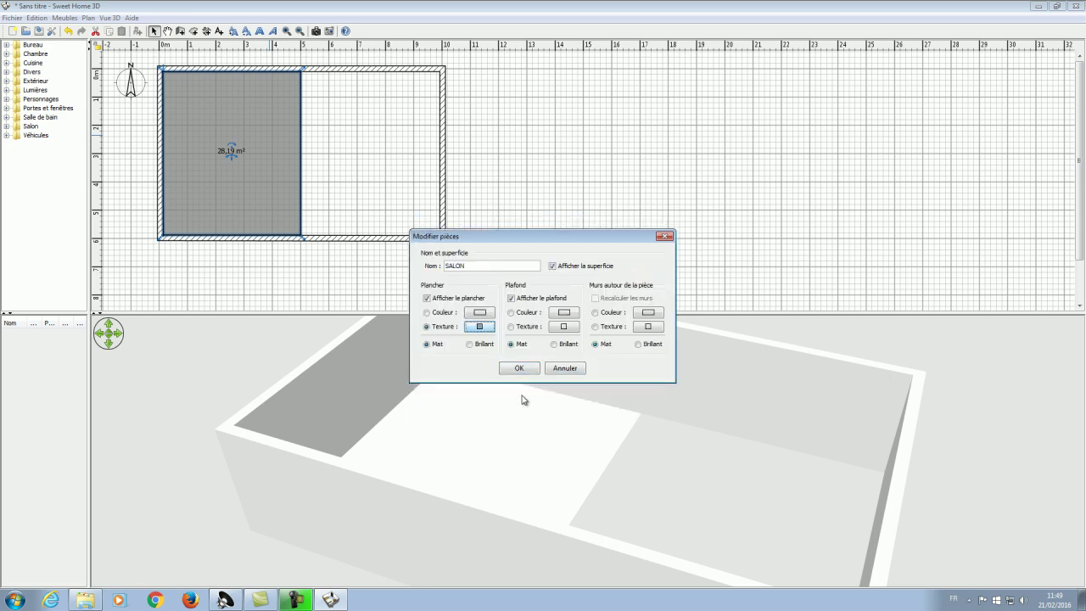
key("Return")
left_click(523, 161)
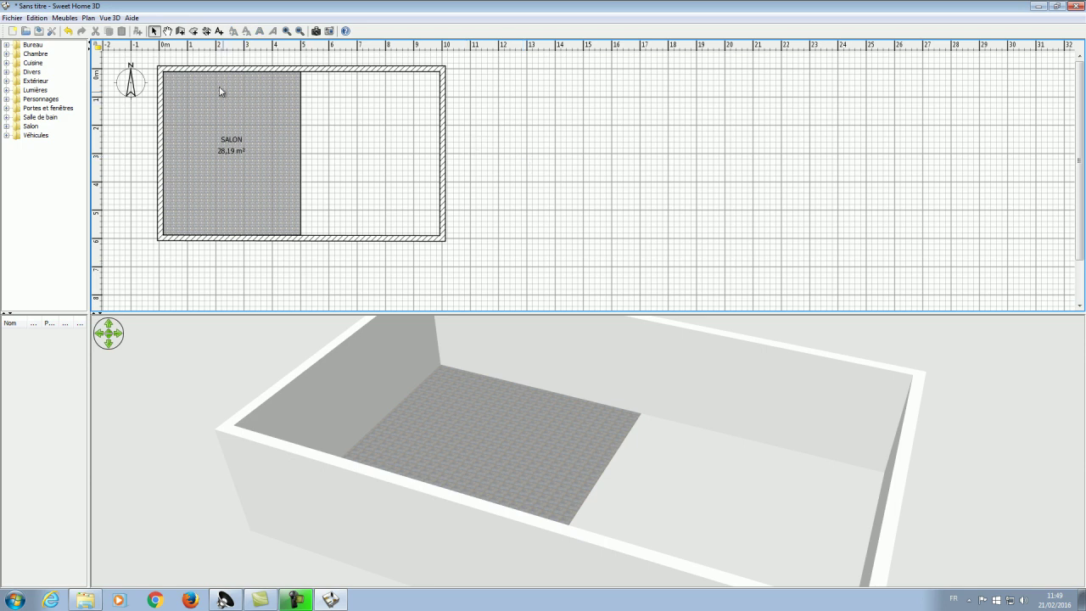
Step: Draw a partition wall along the SALON's east edge from the north wall to about the 3 m mark, continuing east to the east wall
left_click(193, 30)
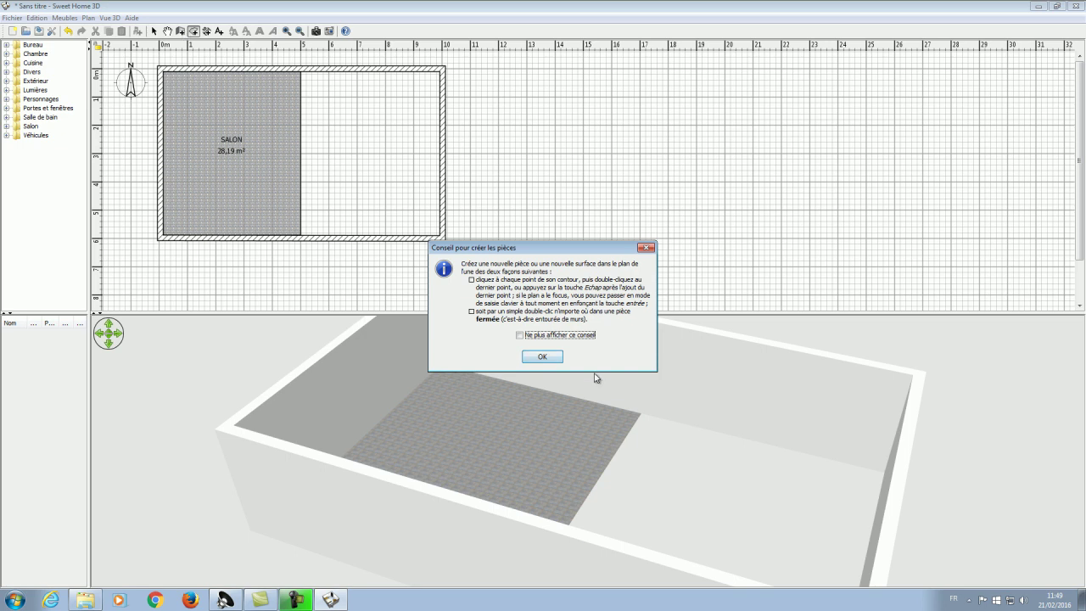
left_click(540, 360)
left_click(183, 31)
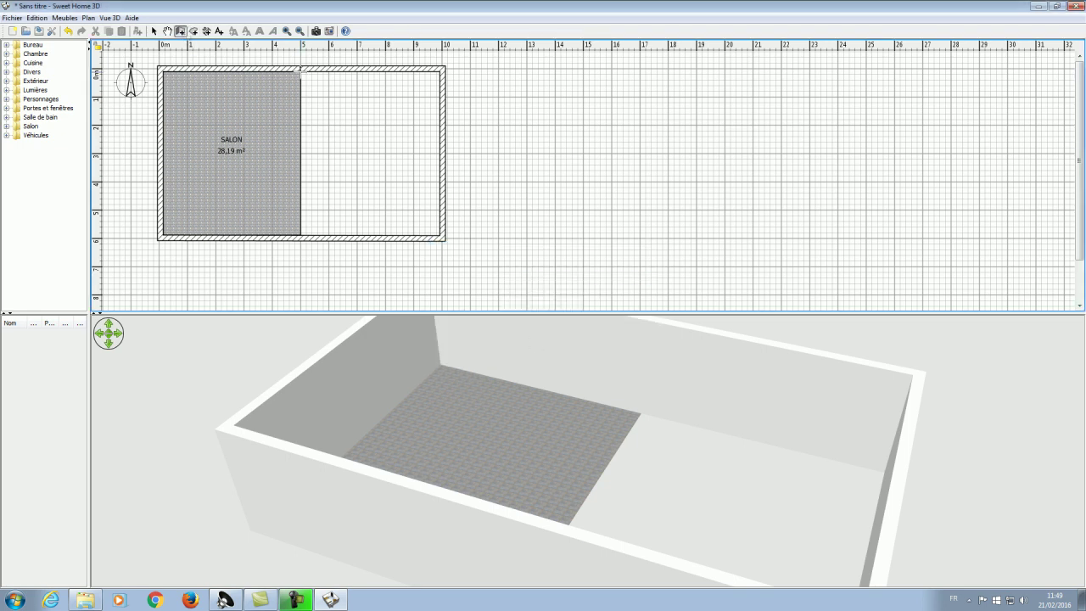
left_click(300, 72)
left_click(300, 152)
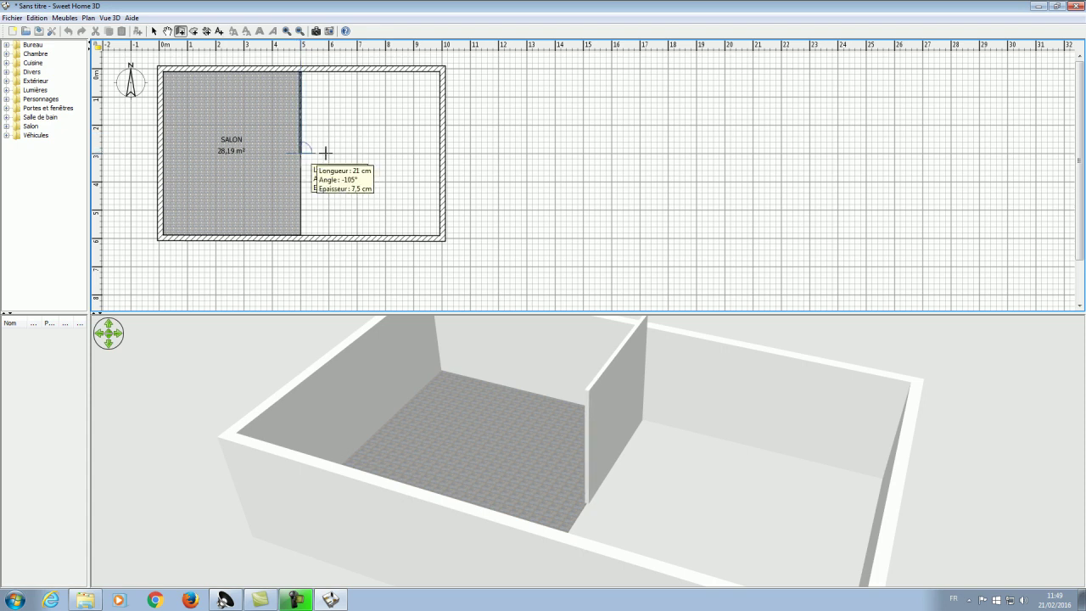
left_click(439, 152)
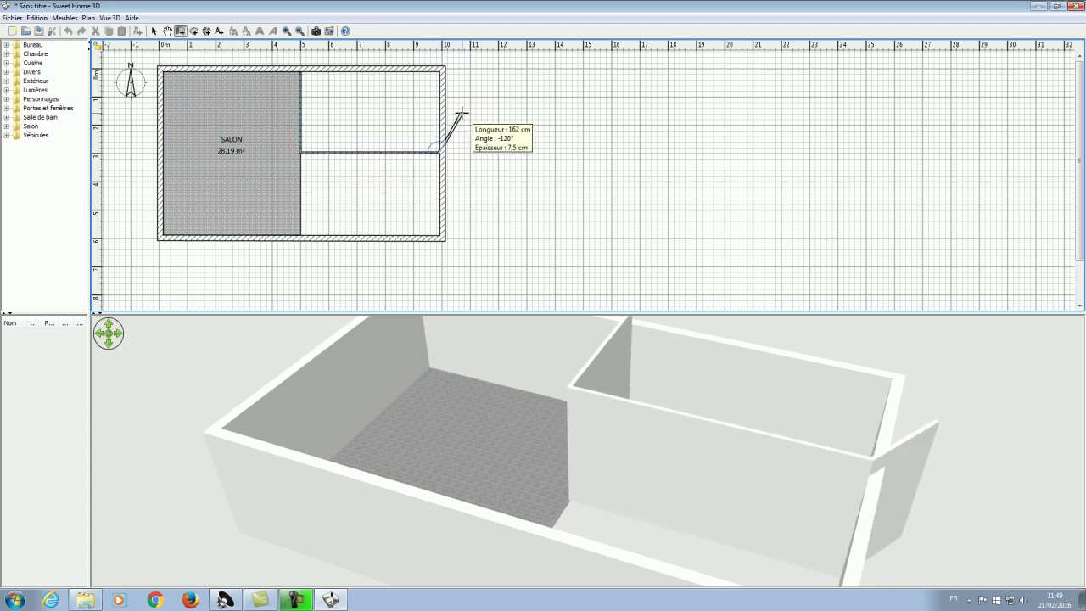
key("Escape")
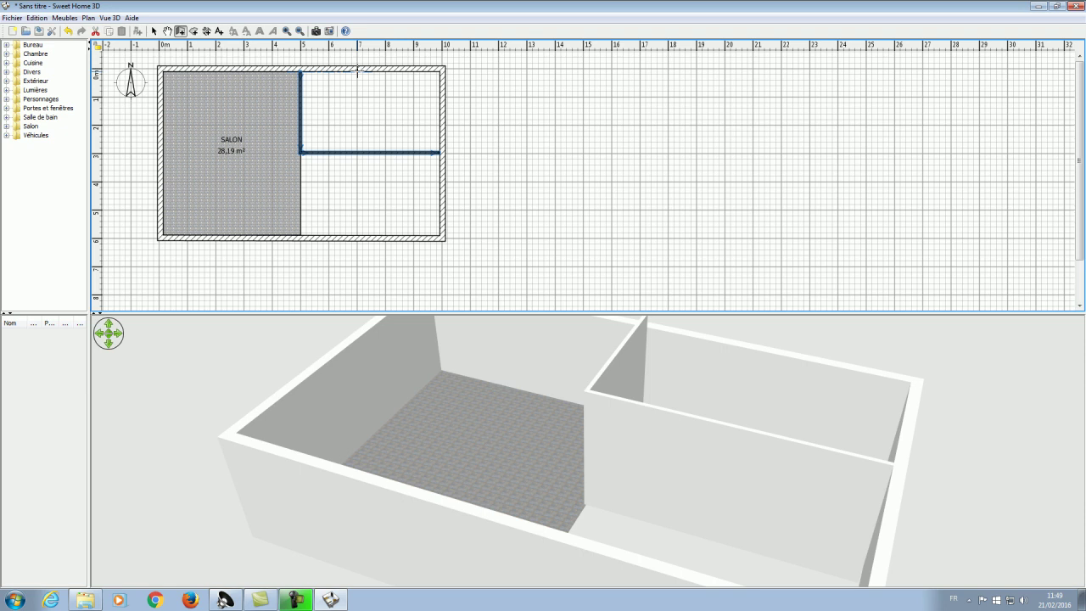
Step: Draw a partition wall at the 7 m mark from the north wall down to the east-west partition
left_click(357, 72)
double_click(357, 152)
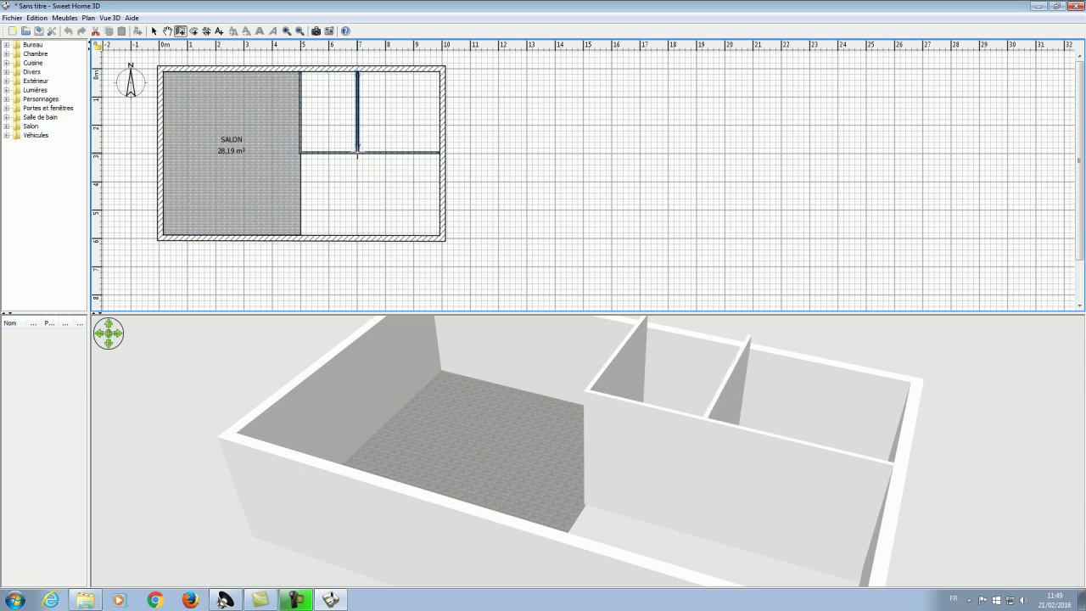
left_click(154, 32)
left_click(314, 104)
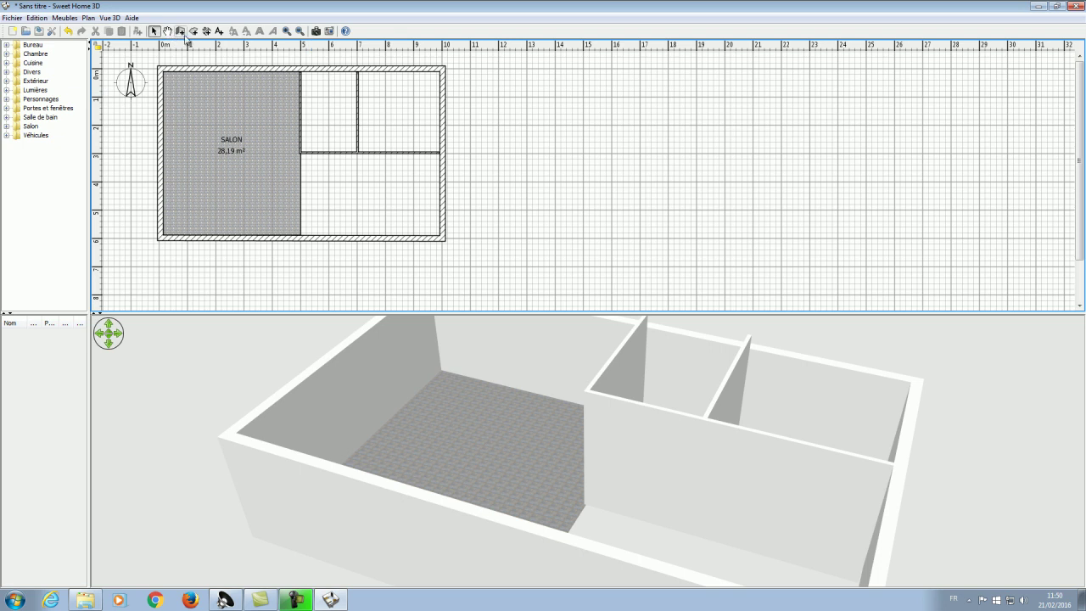
Step: Create a rectangular room of about 5.5 m² between the SALON and the partition at 7 m, against the north wall
left_click(194, 32)
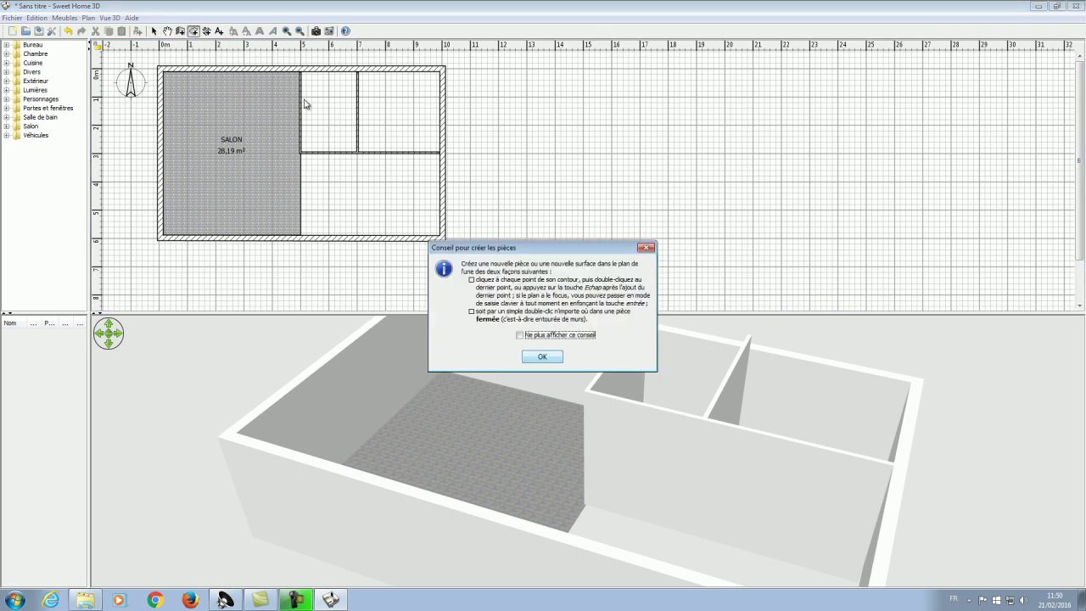
left_click(543, 353)
left_click(301, 72)
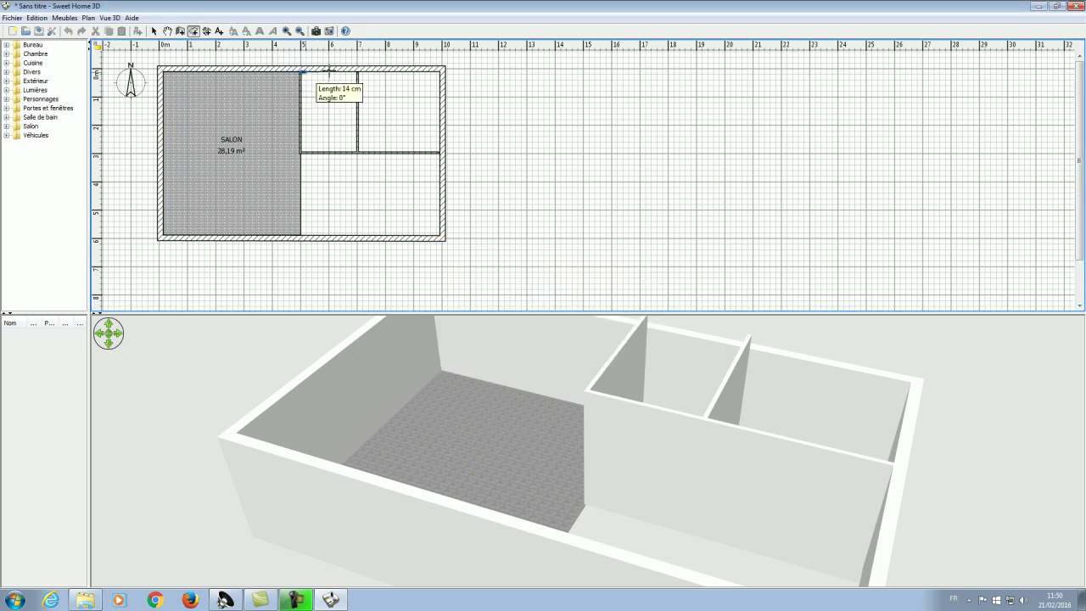
left_click(356, 72)
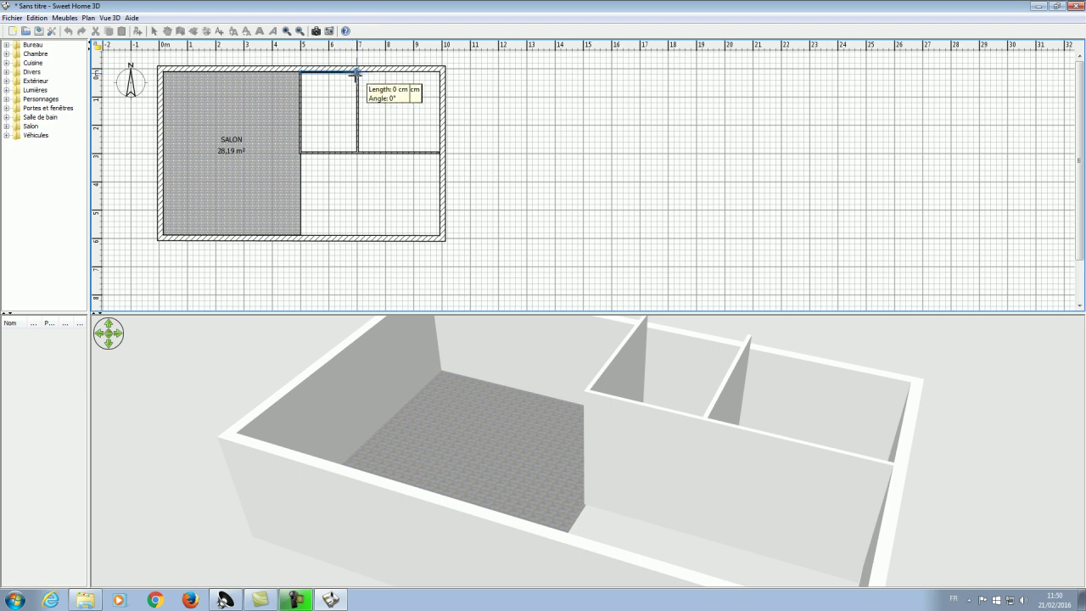
left_click(357, 153)
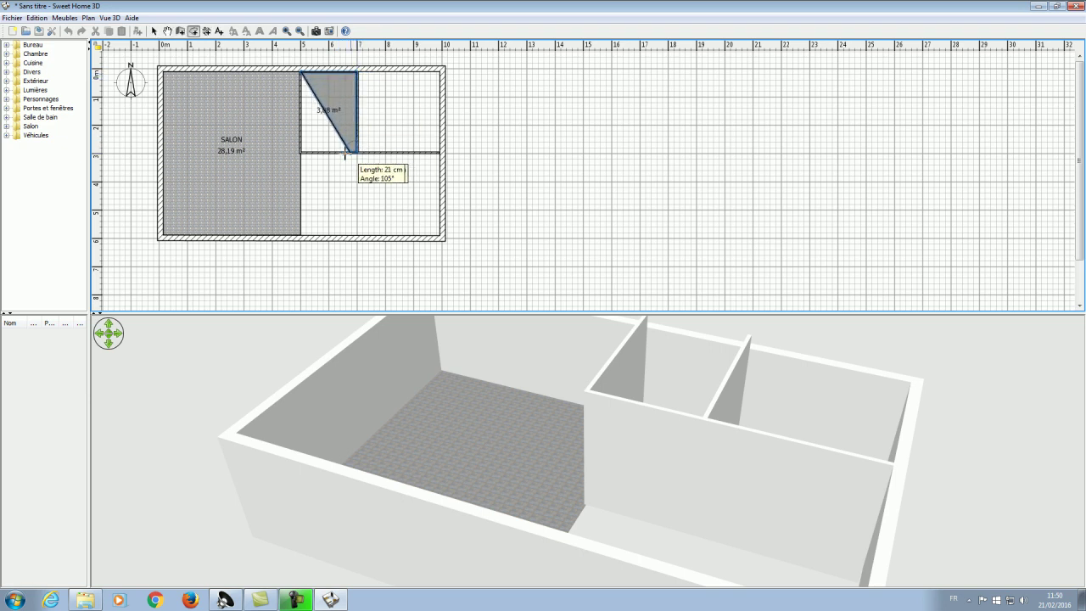
left_click(300, 151)
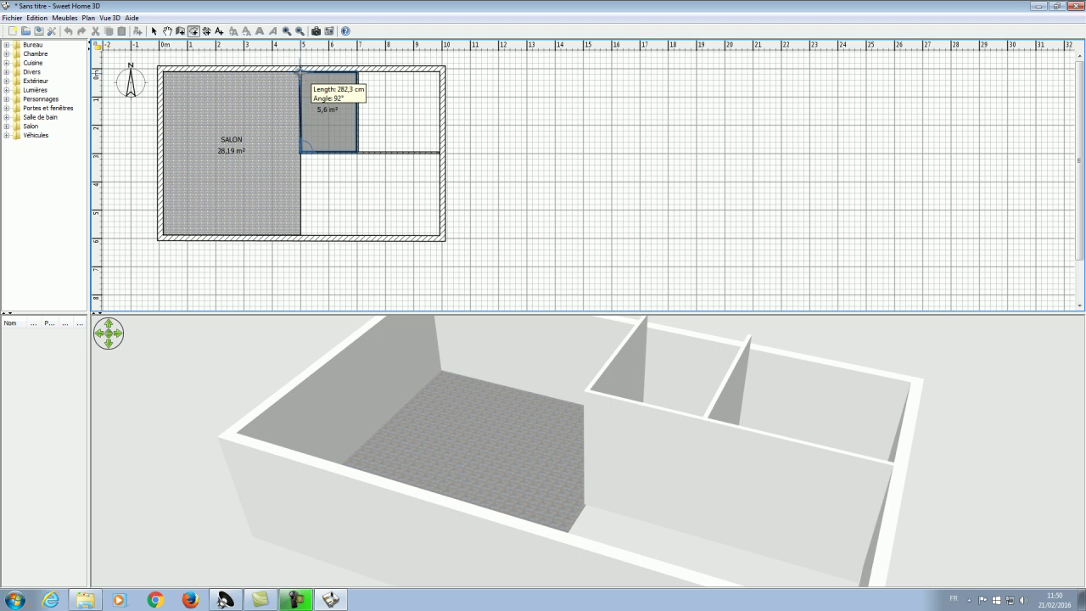
left_click(301, 71)
key("Escape")
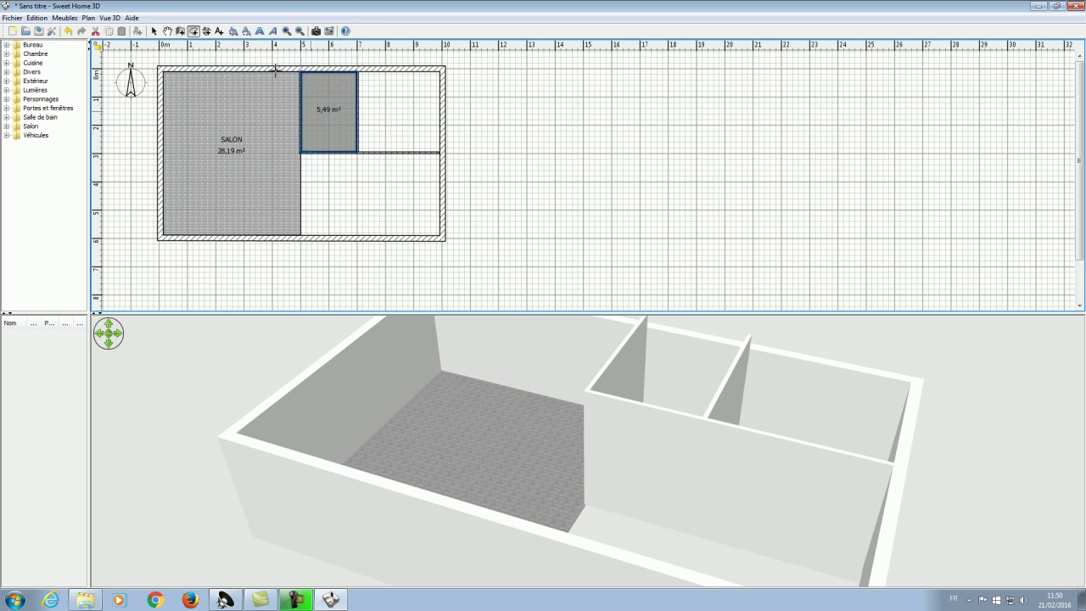
Step: Name the small room beside the SALON "Salle de bain" and give its floor the "Sol - Carreaux beiges" texture
left_click(153, 32)
double_click(340, 88)
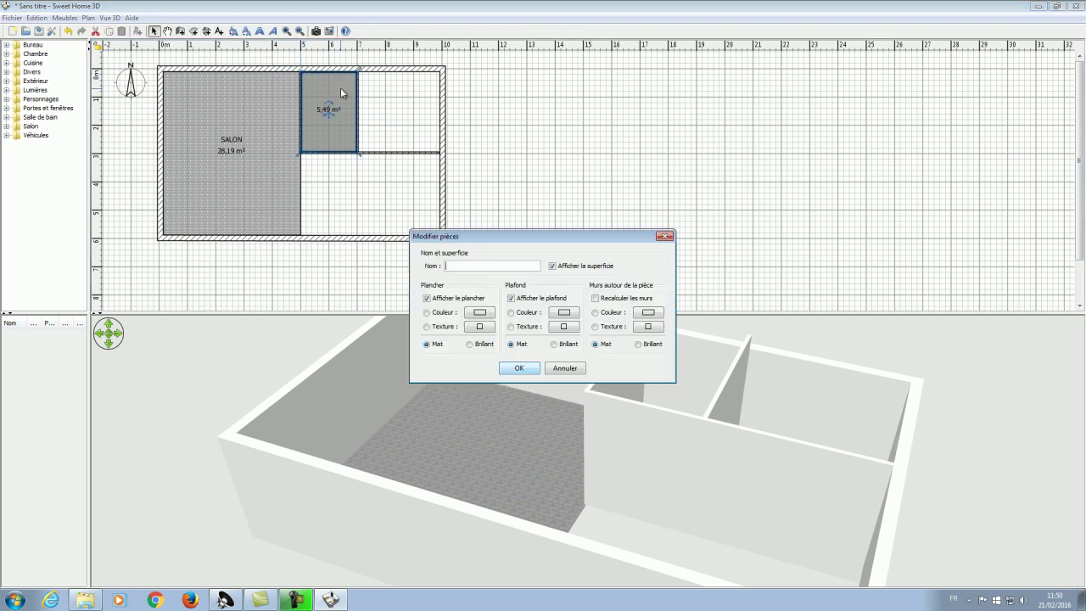
type("Salle de bain")
left_click(479, 326)
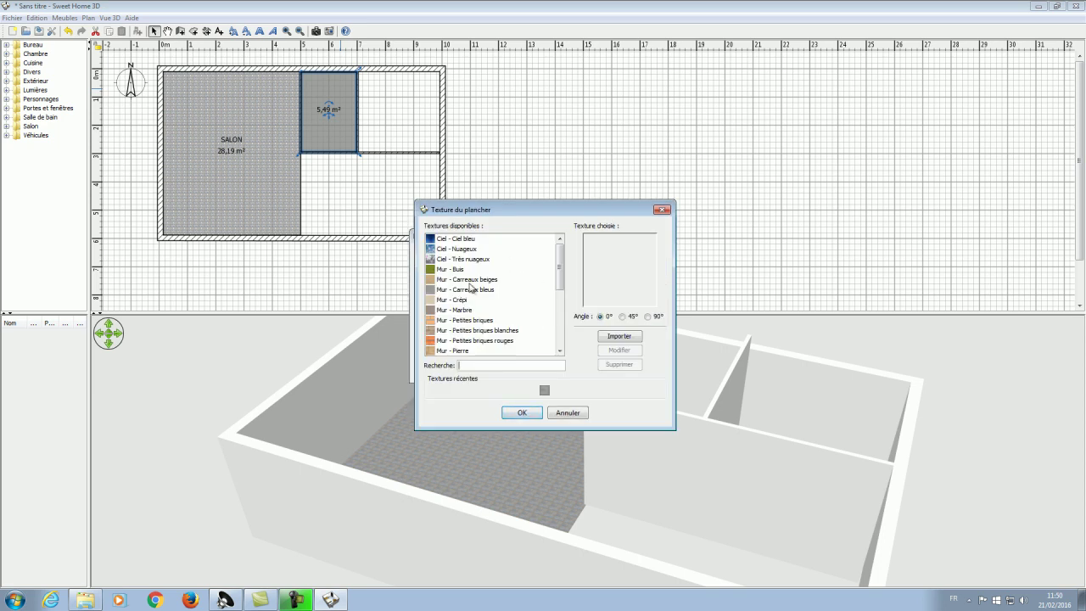
scroll(463, 287, "down", 3)
scroll(472, 291, "down", 1)
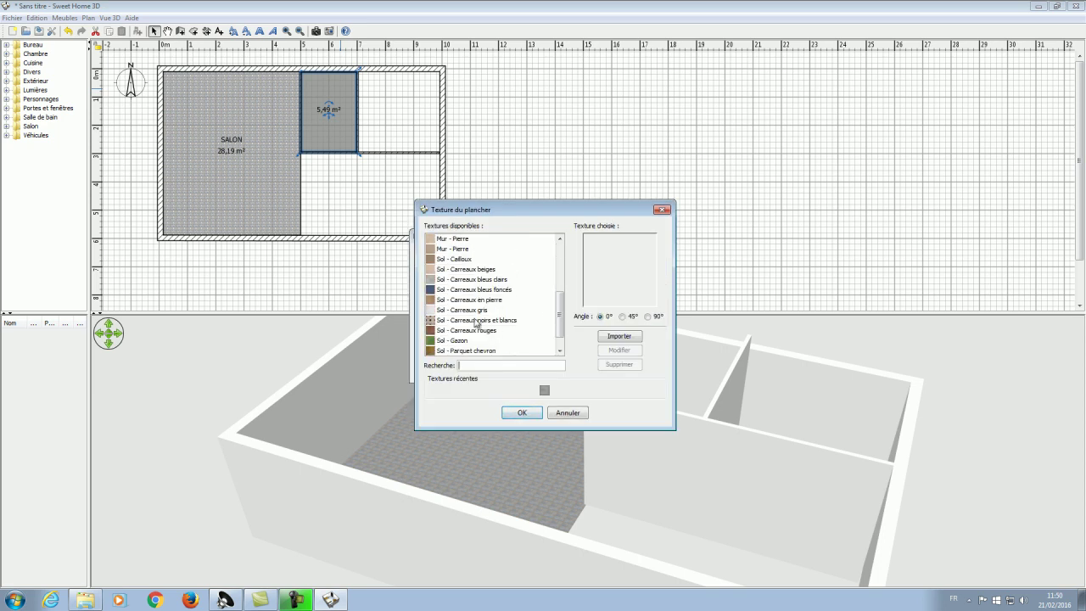
left_click(457, 311)
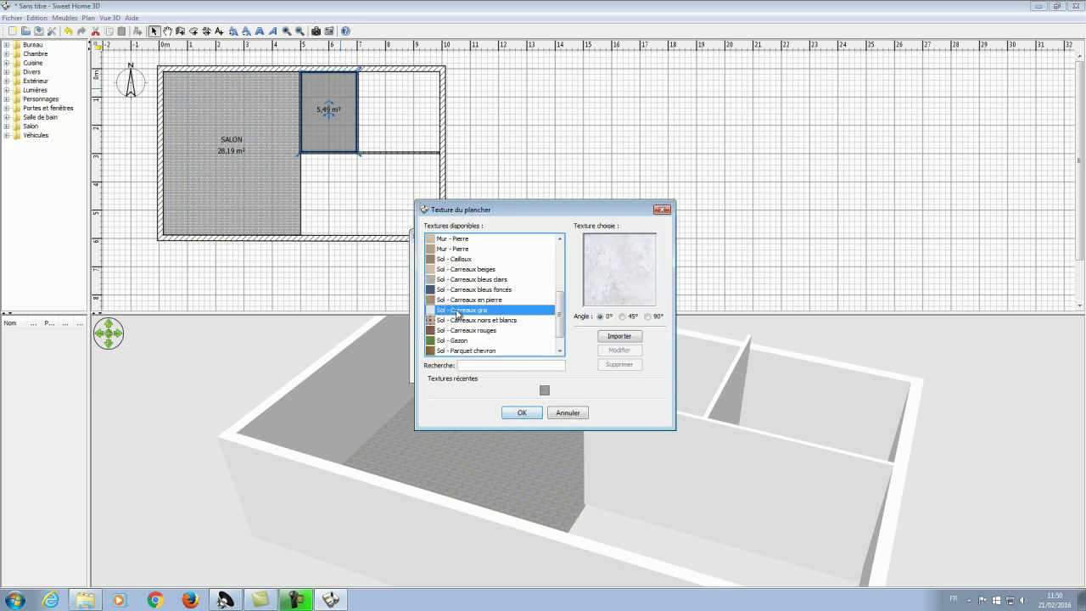
left_click(494, 269)
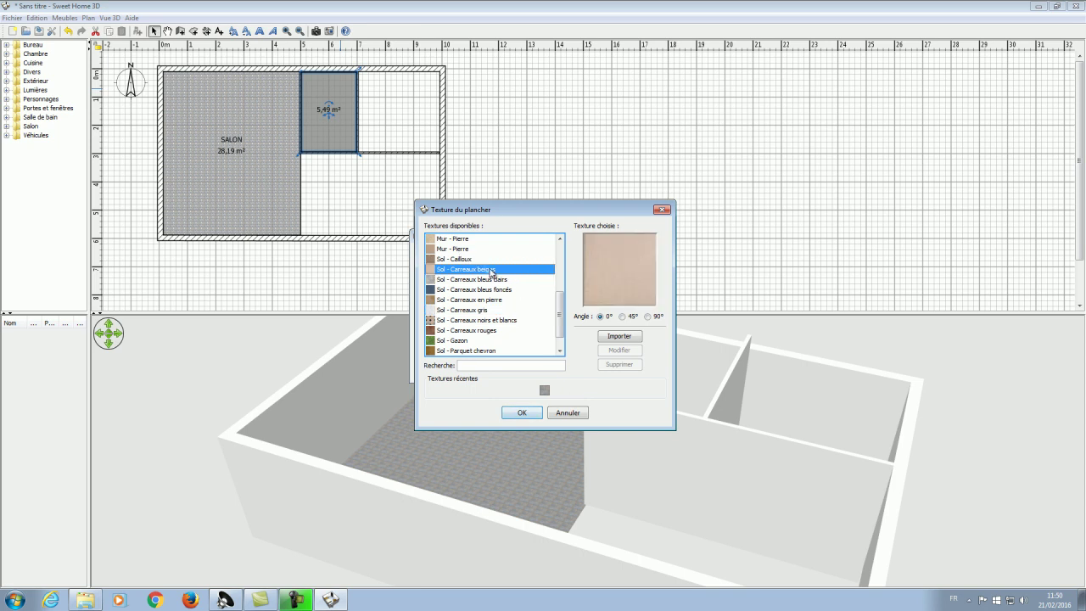
left_click(521, 412)
left_click(516, 369)
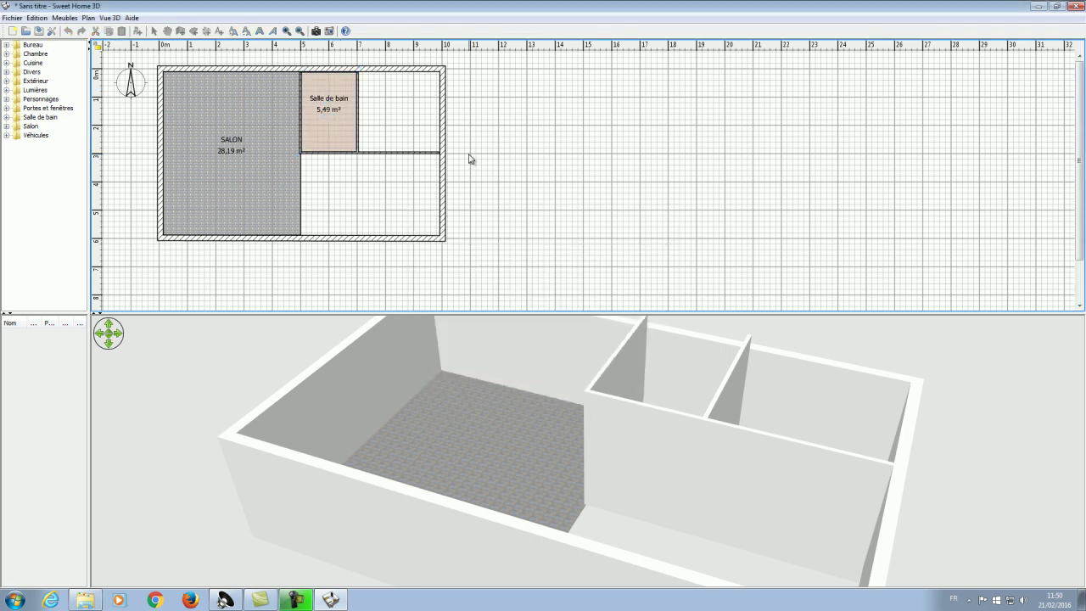